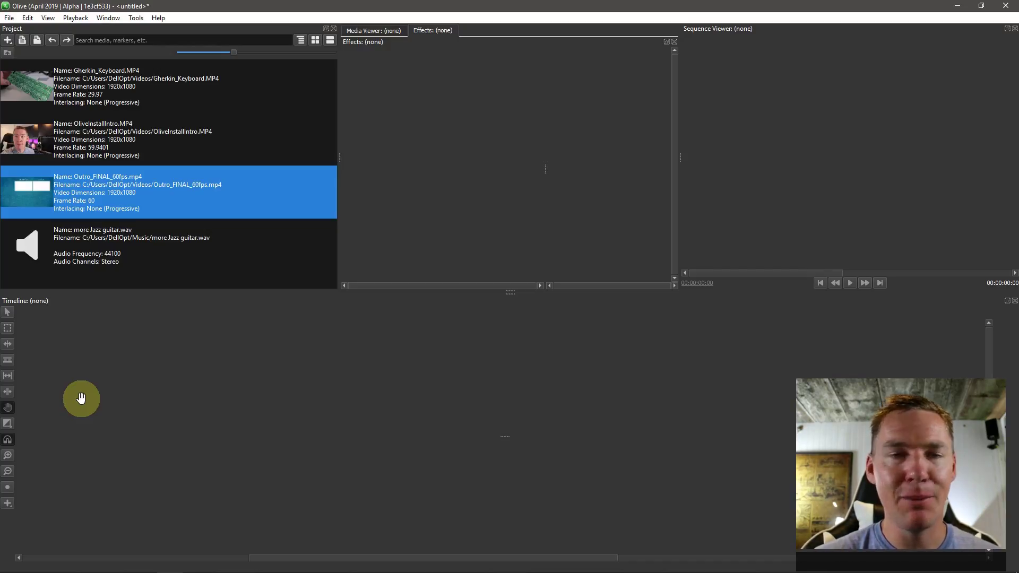
- Place Gherkin_Keyboard.MP4 on a new Sequence 01 timeline and play it back
{"action": "left_click_drag", "start_coordinate": [33, 69], "coordinate": [53, 419]}
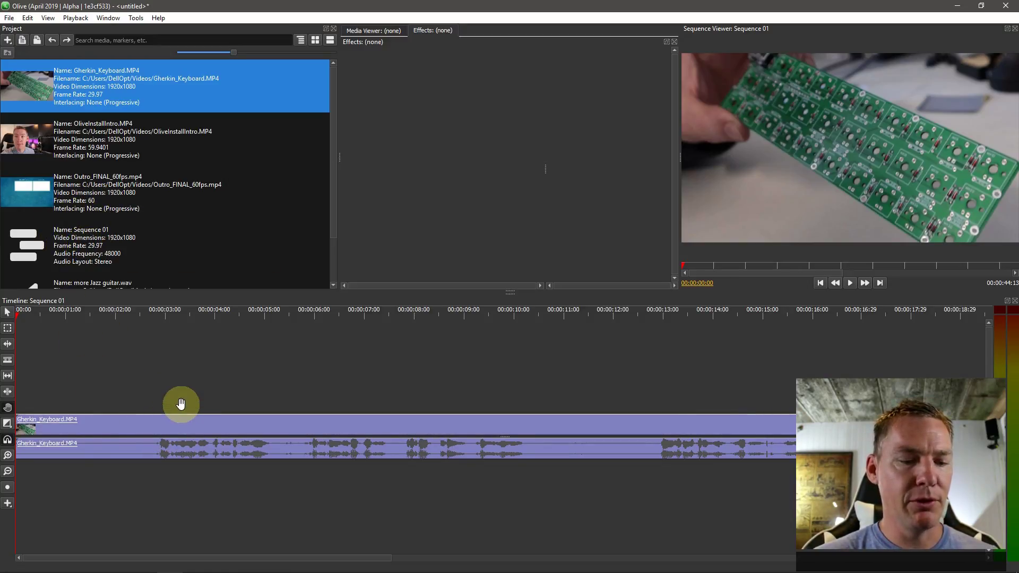
{"action": "key", "text": "space"}
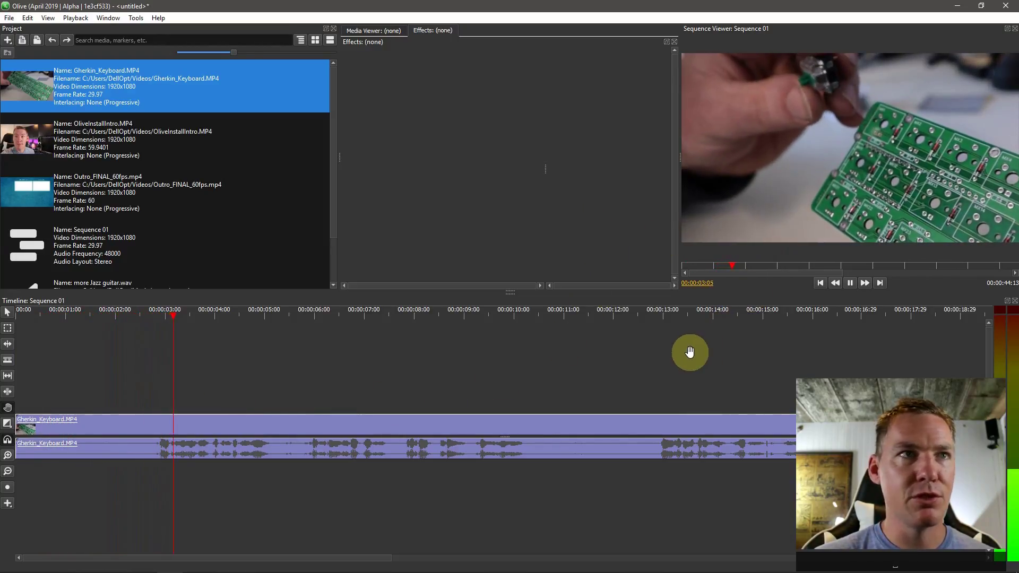
{"action": "key", "text": "space"}
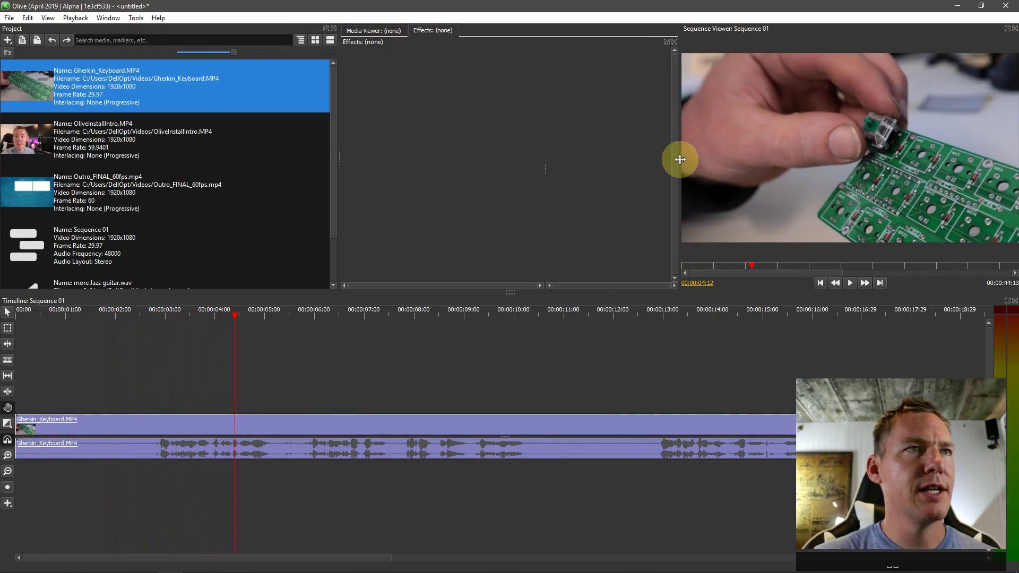
- Widen the sequence viewer and close the Effects and Media Viewer panels
{"action": "left_click_drag", "start_coordinate": [680, 160], "coordinate": [665, 160]}
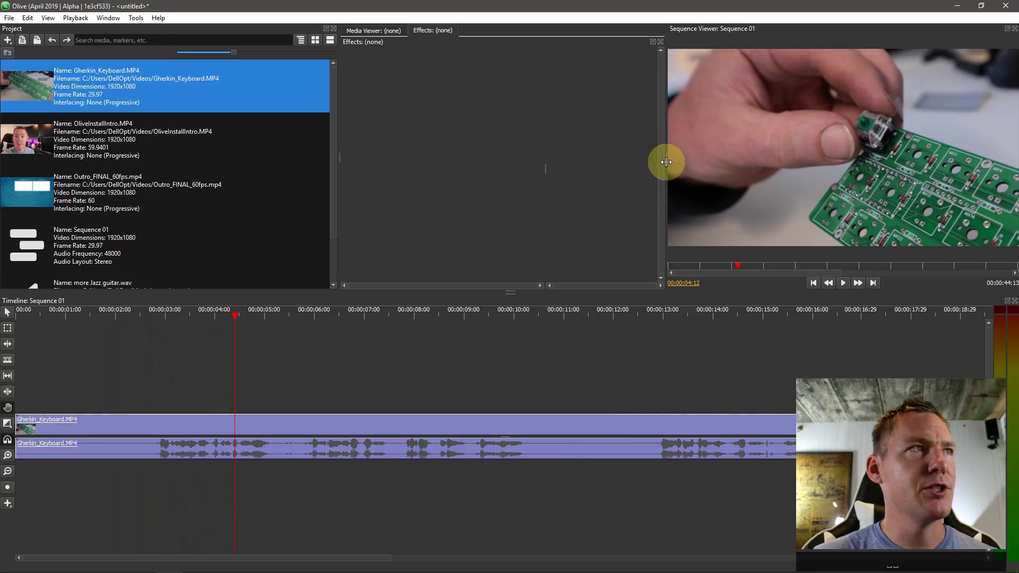
{"action": "left_click", "coordinate": [661, 41]}
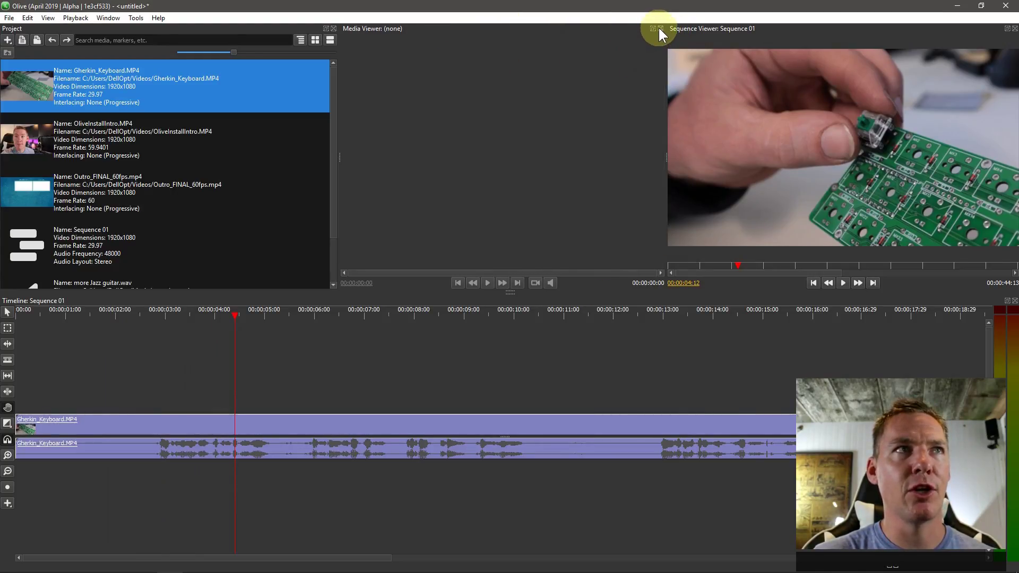
{"action": "left_click", "coordinate": [661, 29]}
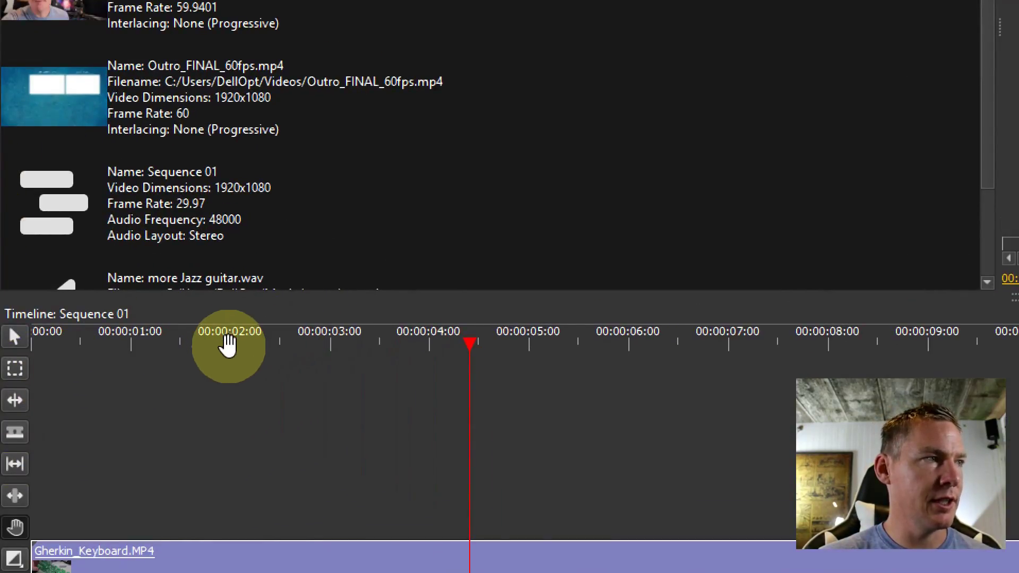
- Split the Gherkin_Keyboard video and audio with the Razor Tool at 00:00:02:00
{"action": "left_click_drag", "start_coordinate": [466, 345], "coordinate": [229, 340]}
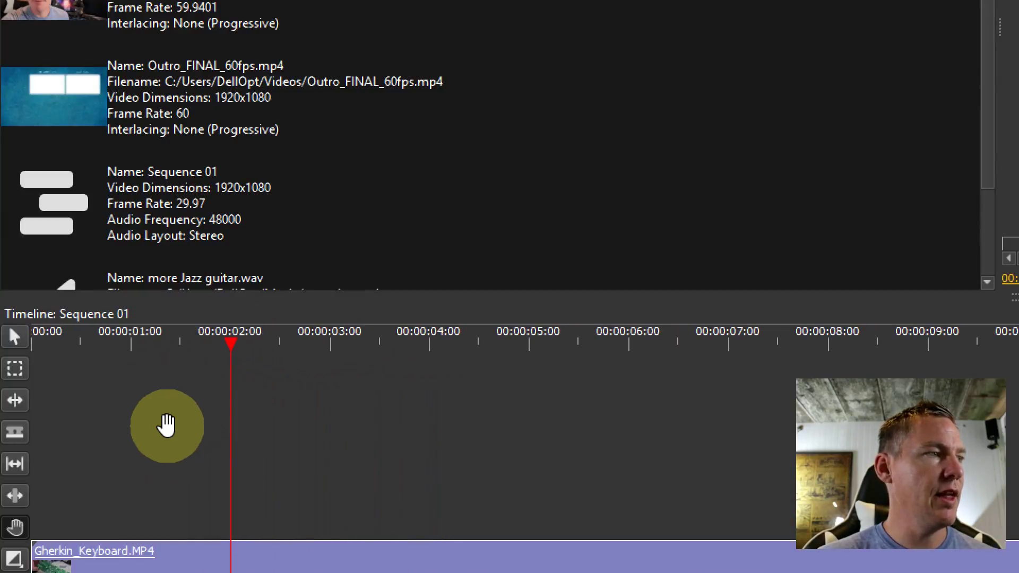
{"action": "left_click_drag", "start_coordinate": [180, 478], "coordinate": [166, 353]}
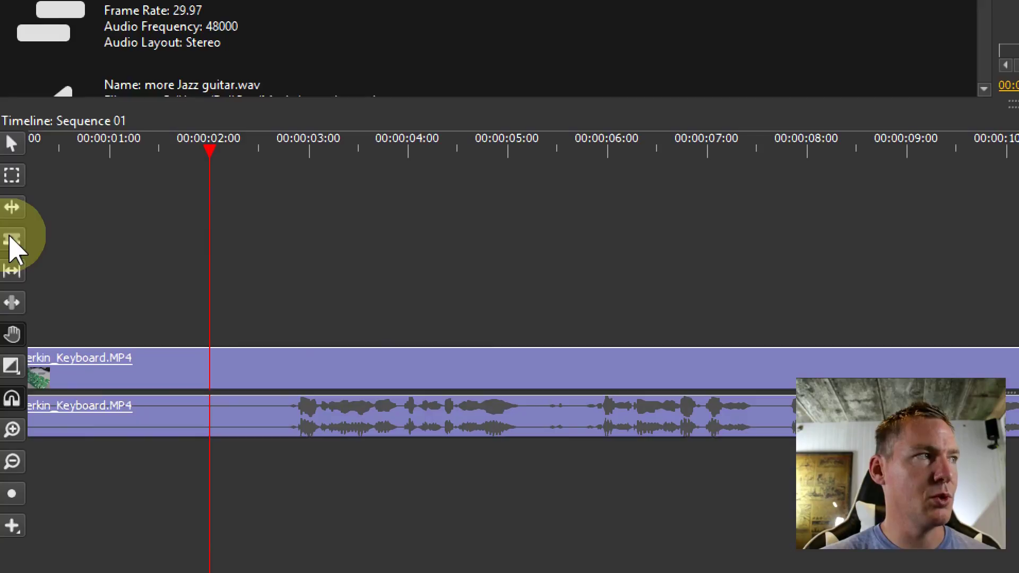
{"action": "left_click", "coordinate": [11, 239]}
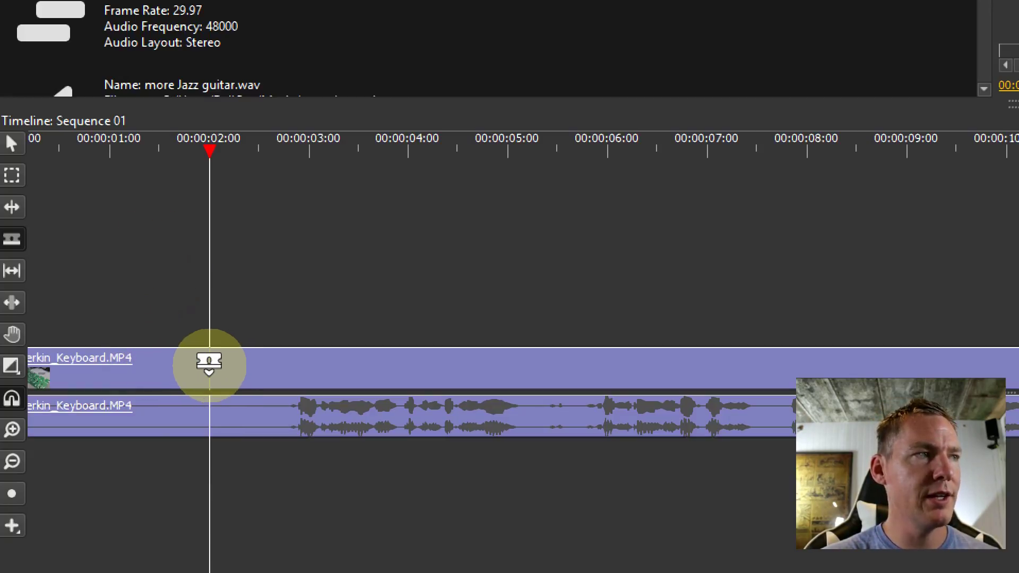
{"action": "left_click", "coordinate": [209, 365]}
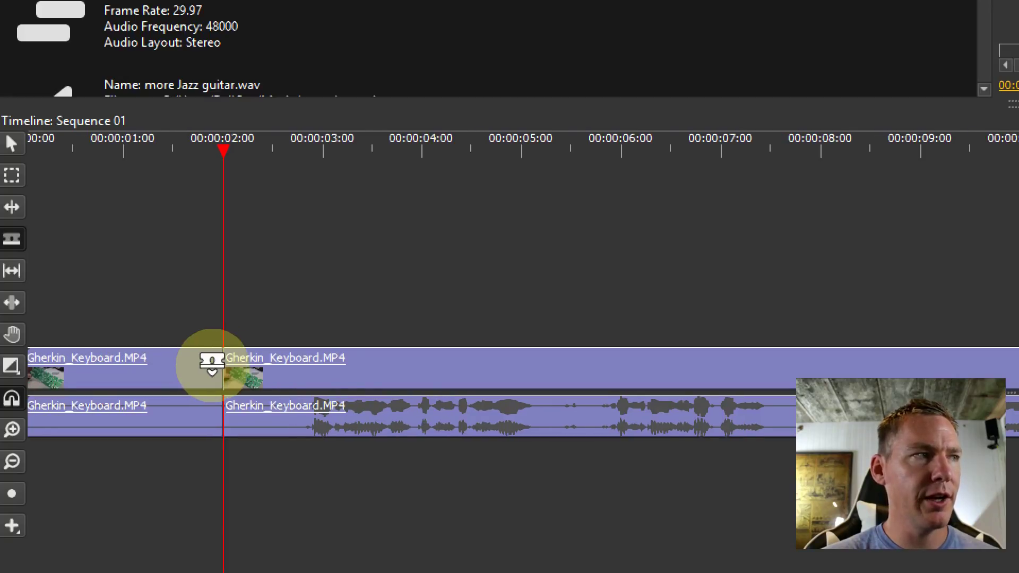
- Delete the keyboard piece after the 2-second cut, then rewind and play the trimmed sequence
{"action": "left_click", "coordinate": [13, 147]}
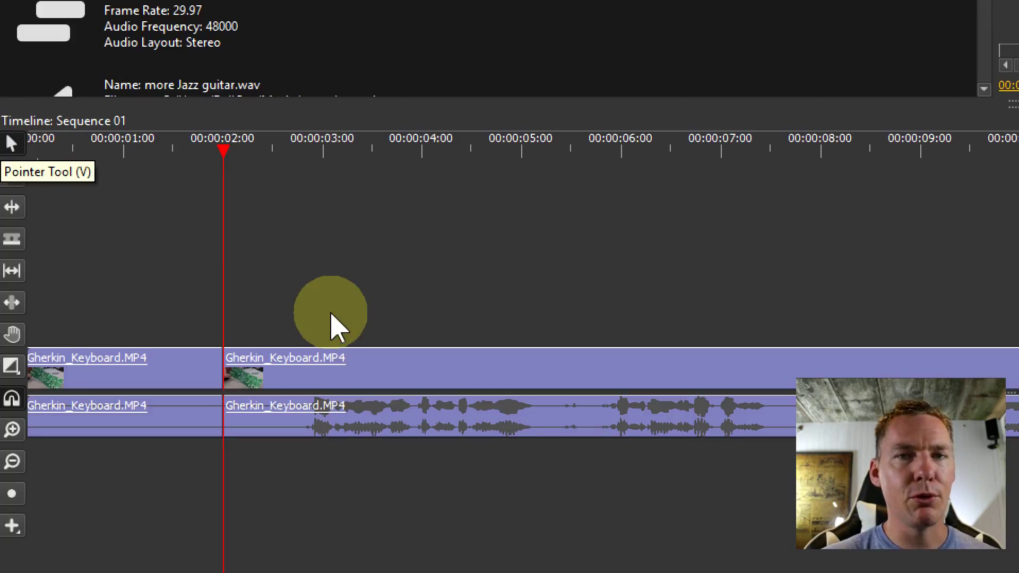
{"action": "left_click", "coordinate": [296, 378]}
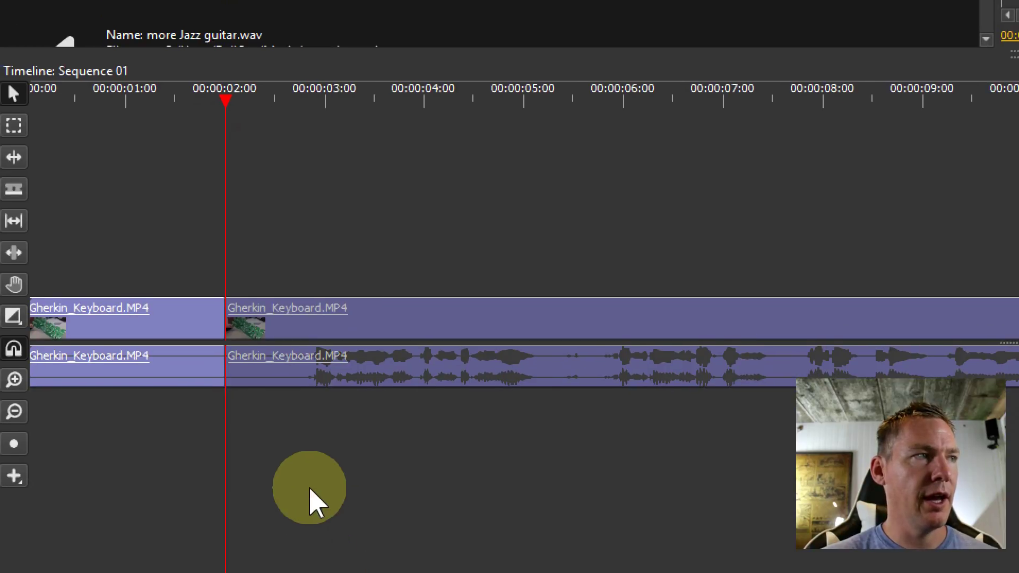
{"action": "key", "text": "Delete"}
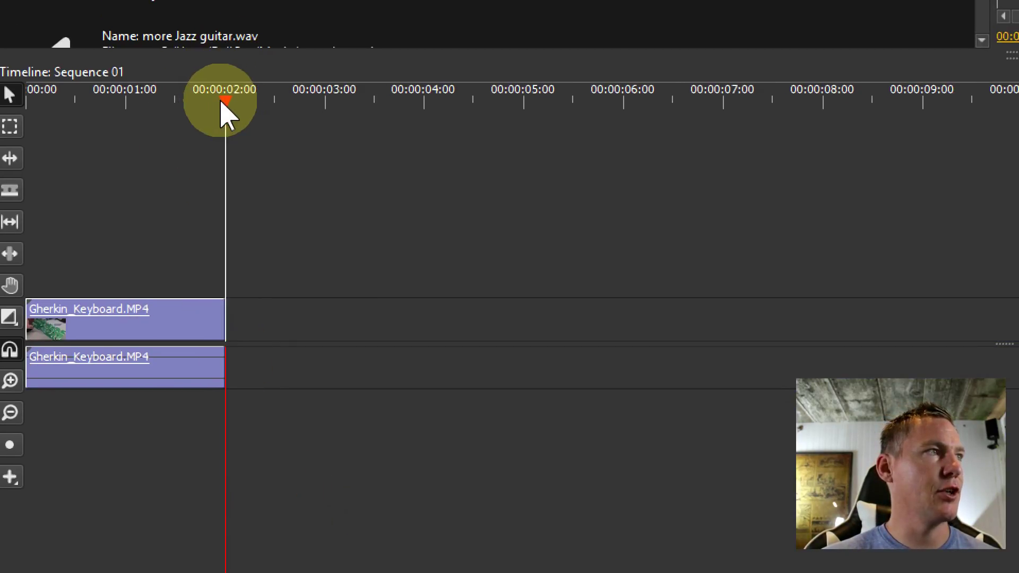
{"action": "left_click_drag", "start_coordinate": [226, 114], "coordinate": [16, 125]}
{"action": "key", "text": "super+minus"}
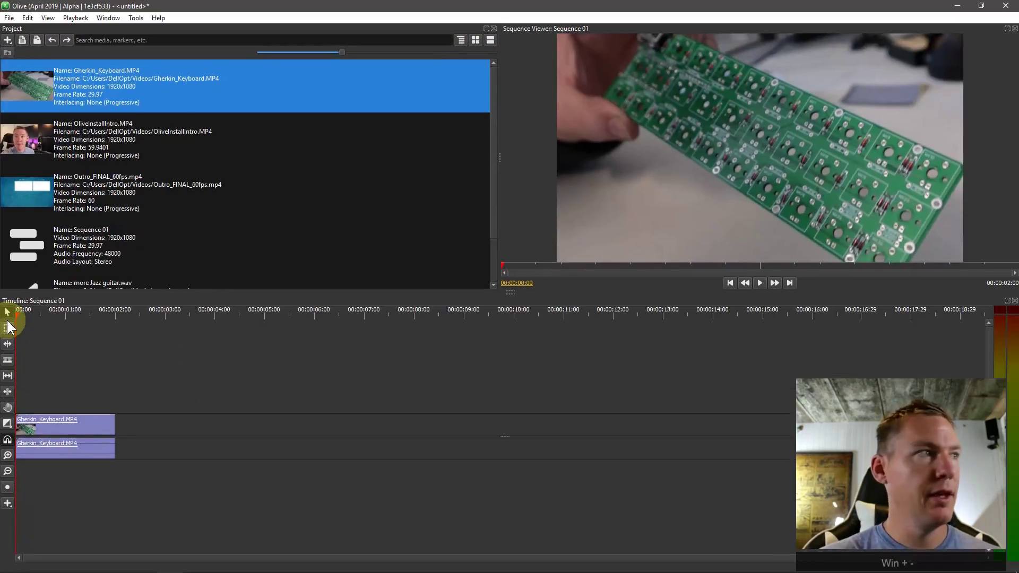
{"action": "key", "text": "space"}
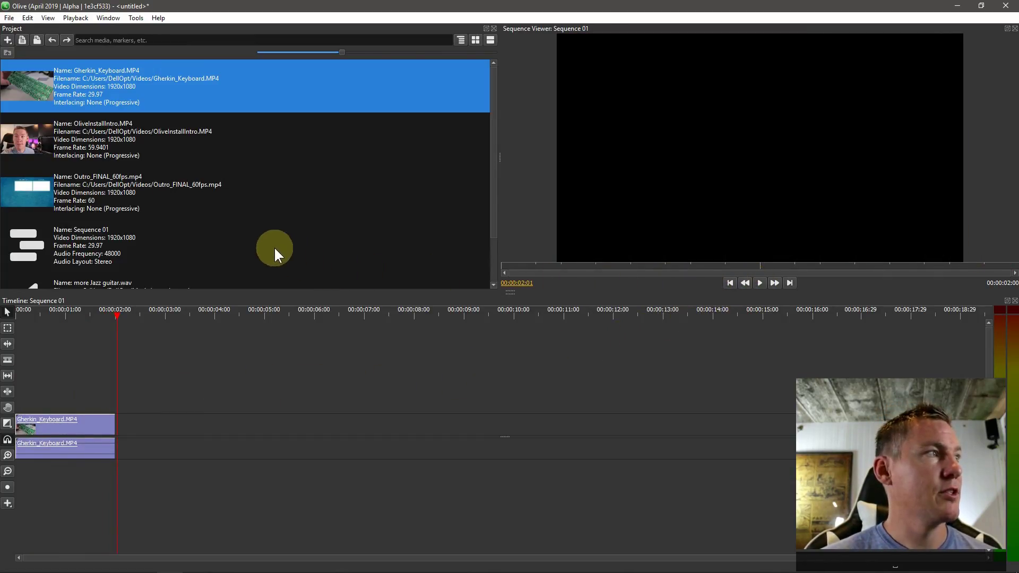
- Drag OliveInstallIntro.MP4 from the Project panel onto the timeline at the playhead
{"action": "mouse_move", "coordinate": [31, 143]}
{"action": "left_mouse_down"}
{"action": "mouse_move", "coordinate": [130, 422]}
{"action": "mouse_move", "coordinate": [150, 428]}
{"action": "mouse_move", "coordinate": [37, 149]}
{"action": "left_mouse_up"}
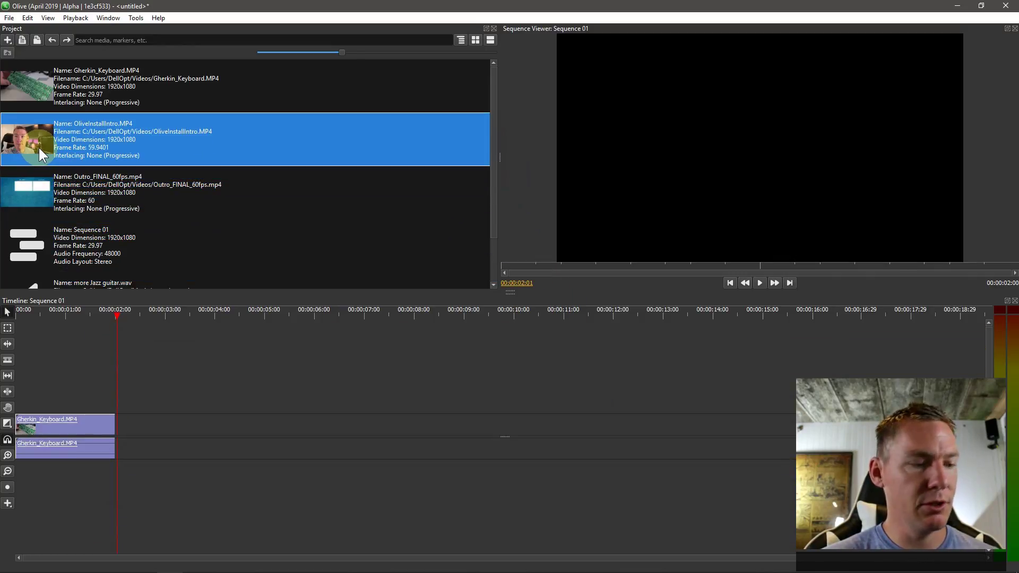
{"action": "mouse_move", "coordinate": [39, 148]}
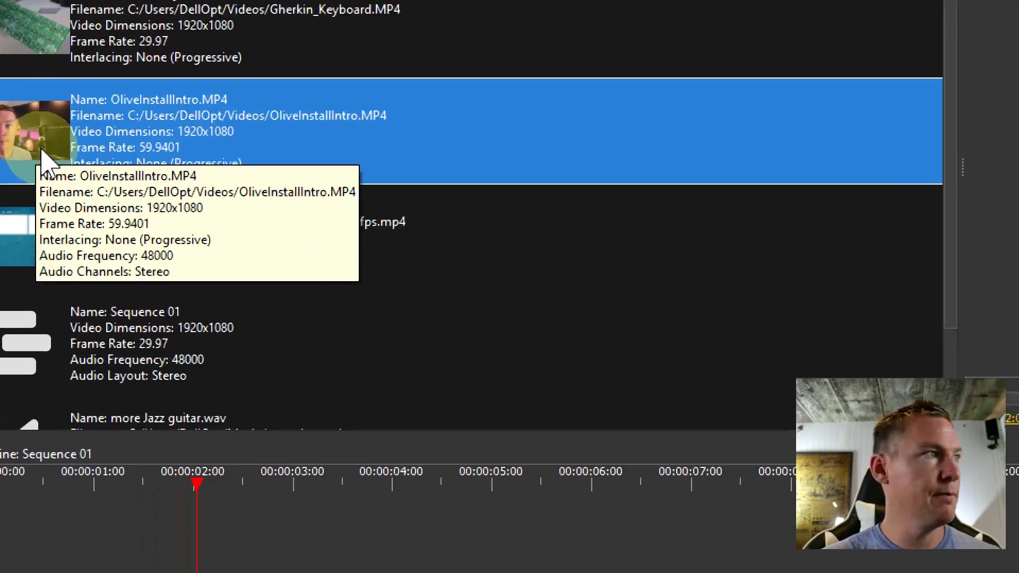
{"action": "left_click_drag", "start_coordinate": [41, 151], "coordinate": [256, 572]}
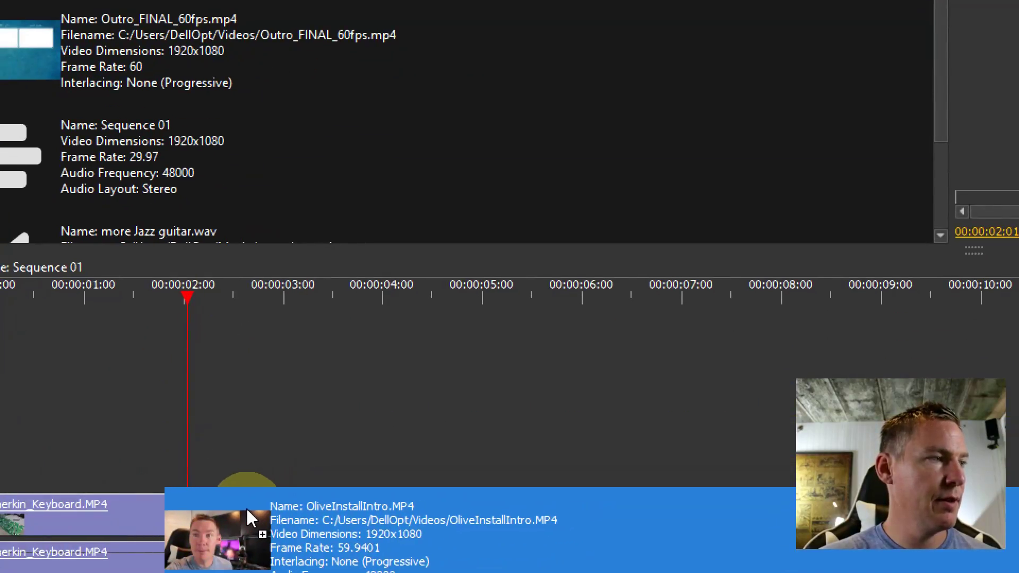
{"action": "mouse_move", "coordinate": [245, 507]}
{"action": "left_mouse_down"}
{"action": "mouse_move", "coordinate": [221, 506]}
{"action": "mouse_move", "coordinate": [232, 505]}
{"action": "left_mouse_up"}
- Zoom in and snap the intro clip to the playhead just past the 2-second mark
{"action": "left_click_drag", "start_coordinate": [177, 313], "coordinate": [169, 313]}
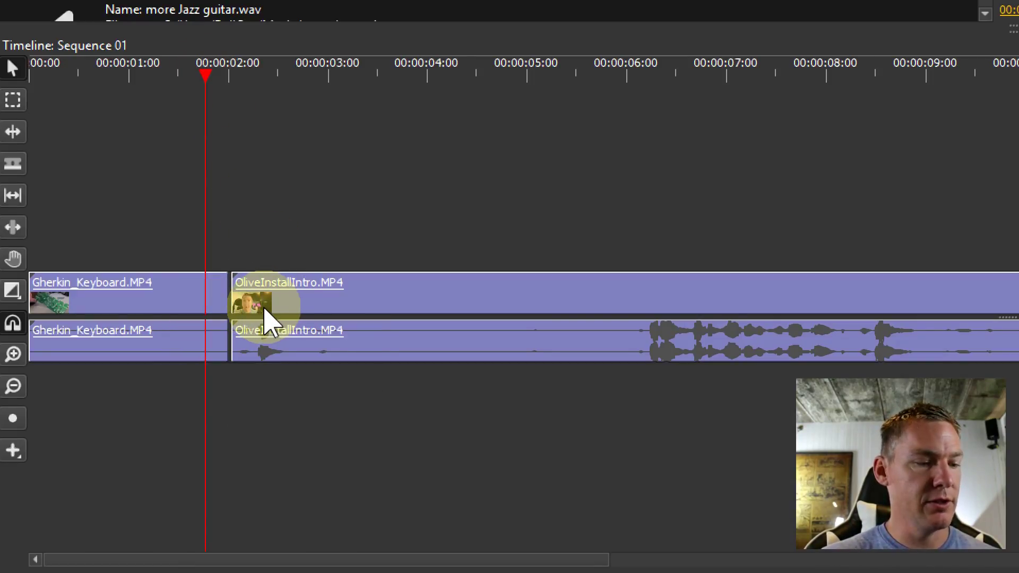
{"action": "scroll", "coordinate": [245, 310], "scroll_direction": "up", "scroll_amount": 3}
{"action": "scroll", "coordinate": [315, 329], "scroll_direction": "up", "scroll_amount": 4}
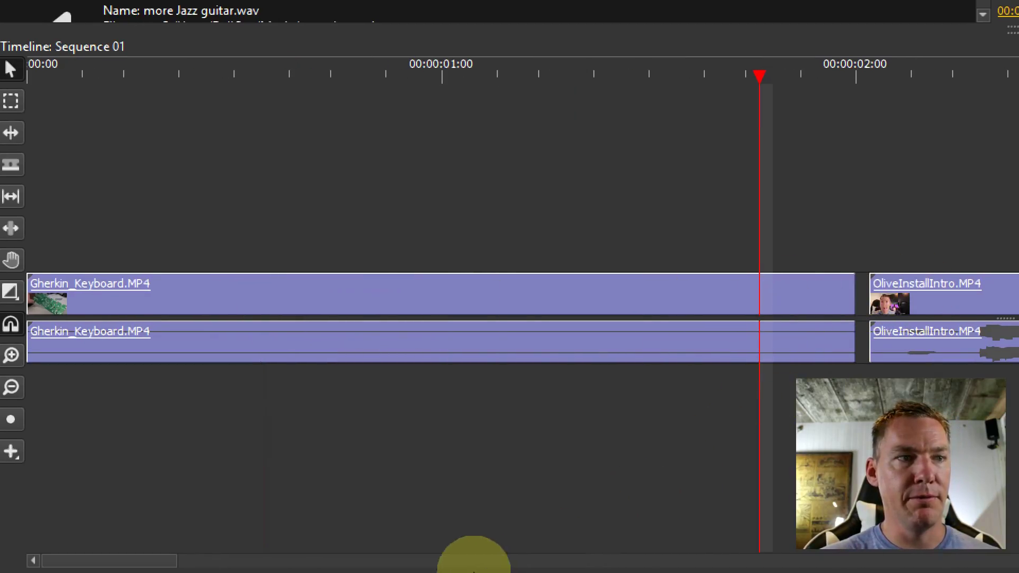
{"action": "left_click_drag", "start_coordinate": [150, 560], "coordinate": [165, 559]}
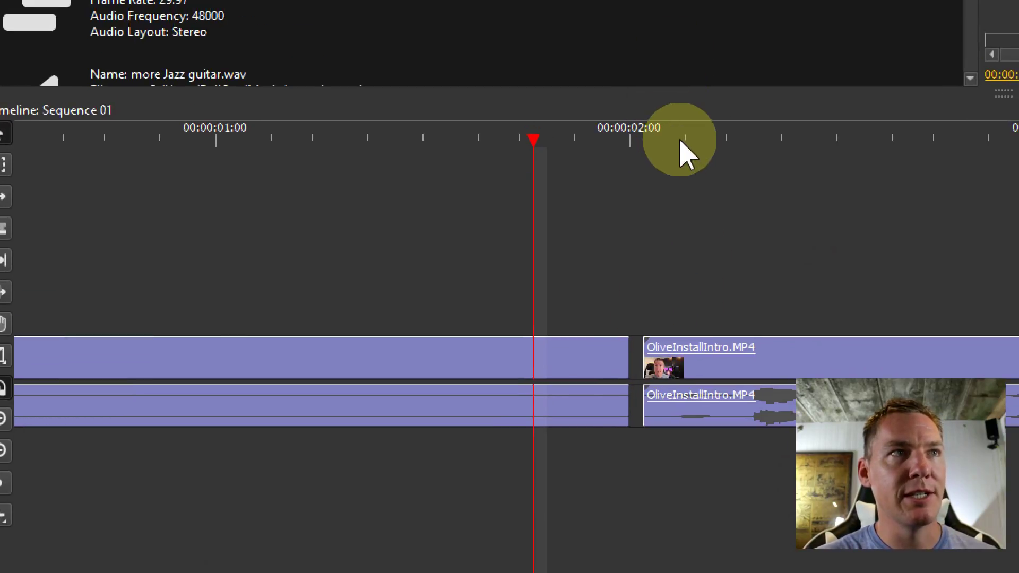
{"action": "left_click", "coordinate": [671, 142]}
{"action": "left_click_drag", "start_coordinate": [717, 387], "coordinate": [664, 375]}
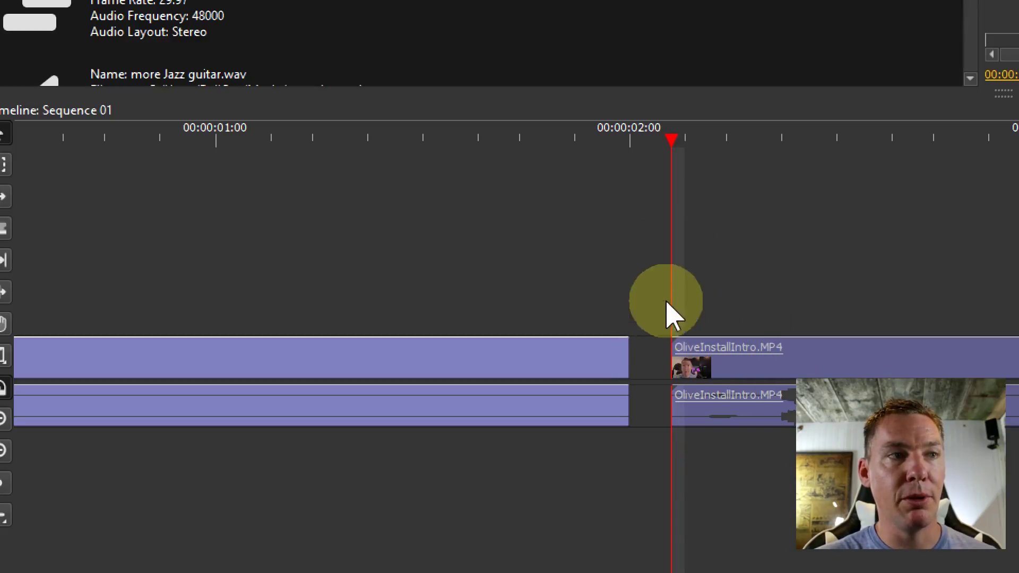
{"action": "mouse_move", "coordinate": [732, 358]}
{"action": "left_mouse_down"}
{"action": "mouse_move", "coordinate": [706, 355]}
{"action": "mouse_move", "coordinate": [744, 350]}
{"action": "left_mouse_up"}
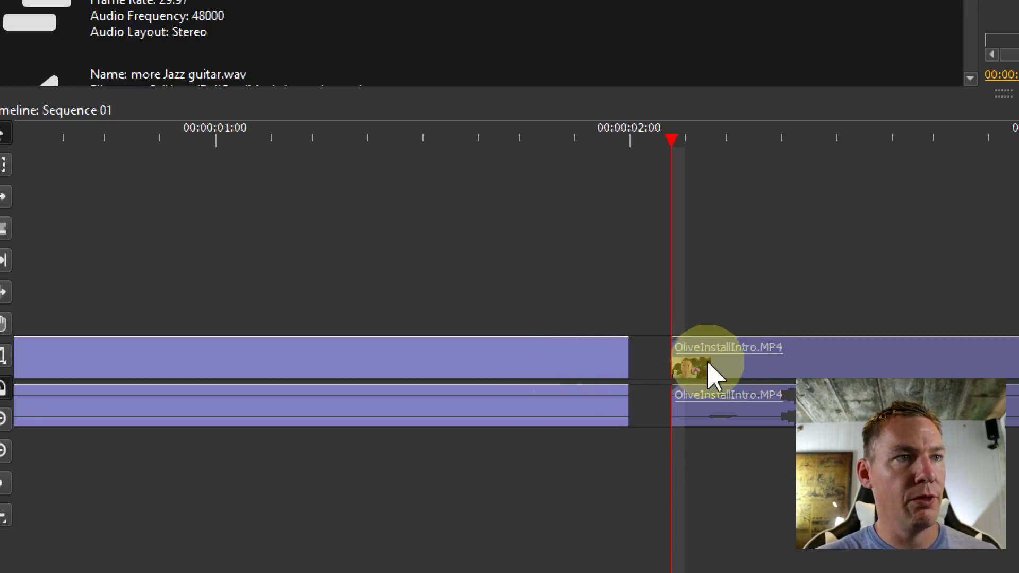
{"action": "key", "text": "minus"}
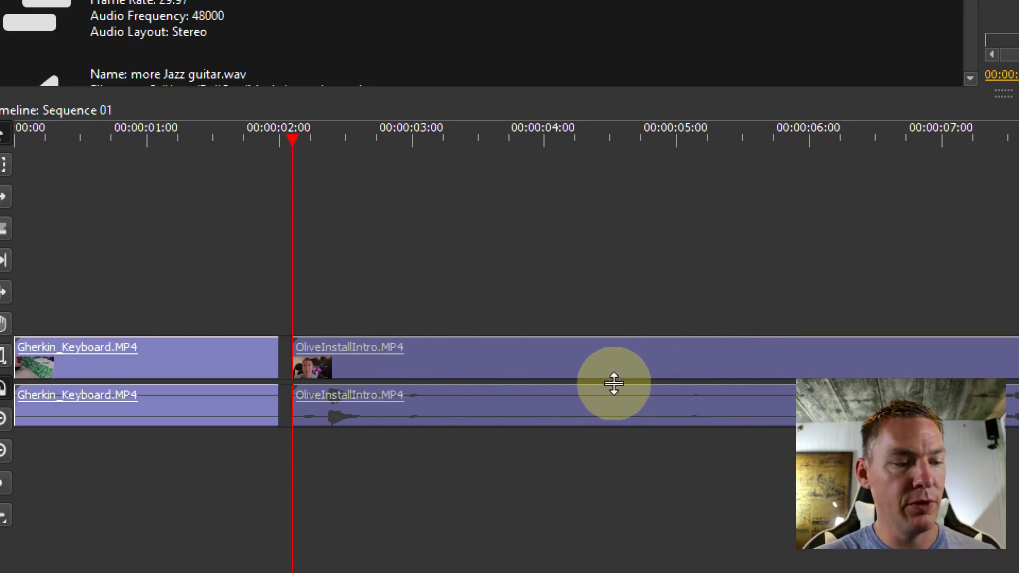
{"action": "key", "text": "minus"}
{"action": "key", "text": "minus"}
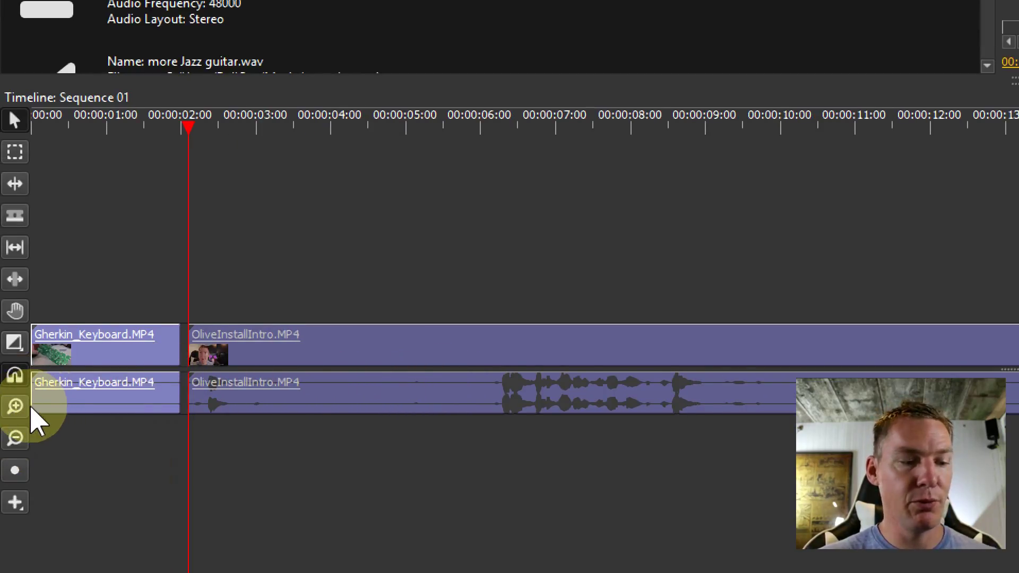
{"action": "key", "text": "super+minus"}
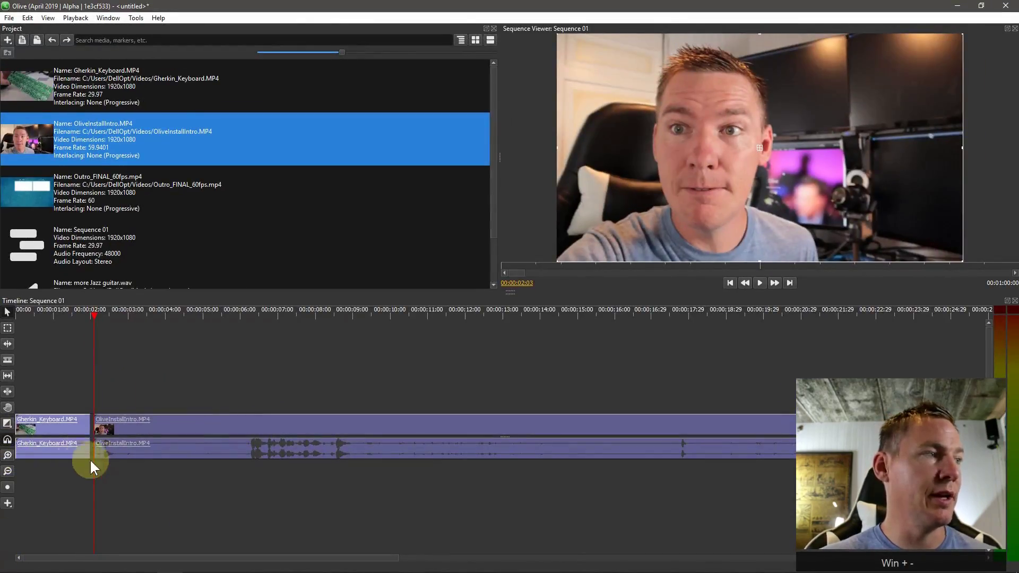
{"action": "key", "text": "equal"}
{"action": "key", "text": "equal"}
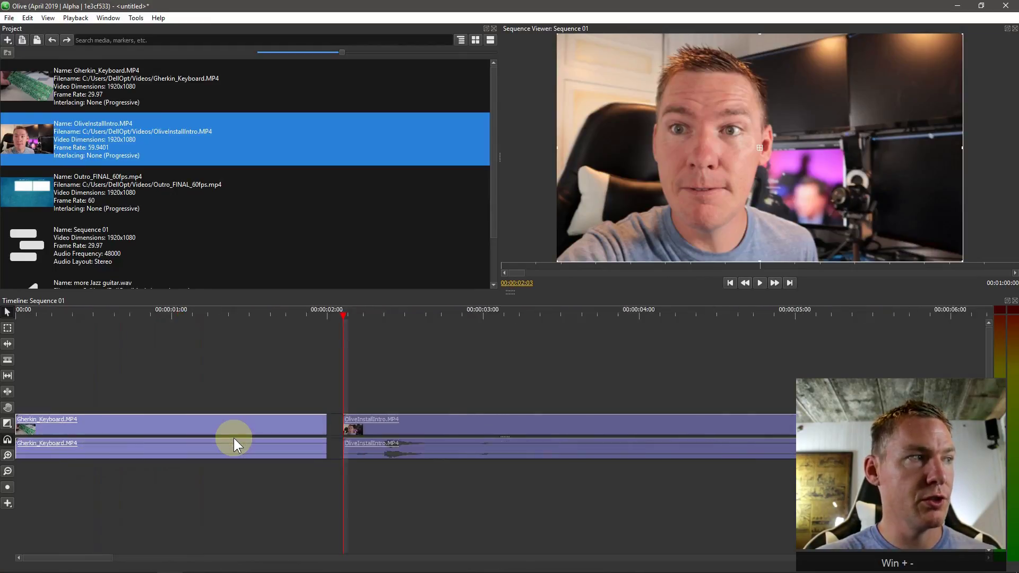
{"action": "key", "text": "equal"}
{"action": "key", "text": "minus"}
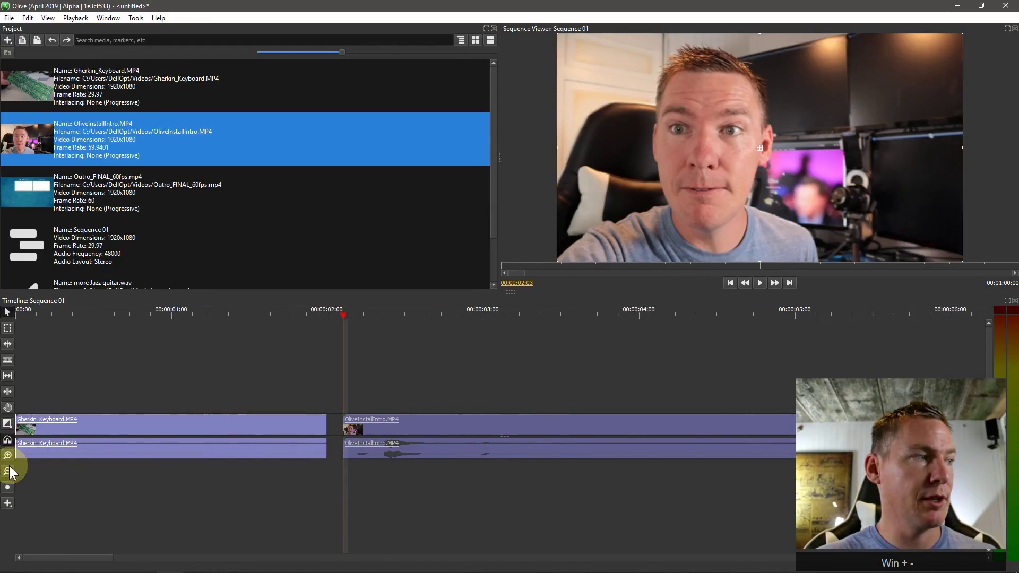
{"action": "left_click", "coordinate": [7, 472]}
{"action": "left_click", "coordinate": [8, 472]}
{"action": "left_click", "coordinate": [8, 455]}
{"action": "left_click", "coordinate": [7, 455]}
{"action": "left_click", "coordinate": [8, 471]}
{"action": "left_click", "coordinate": [8, 472]}
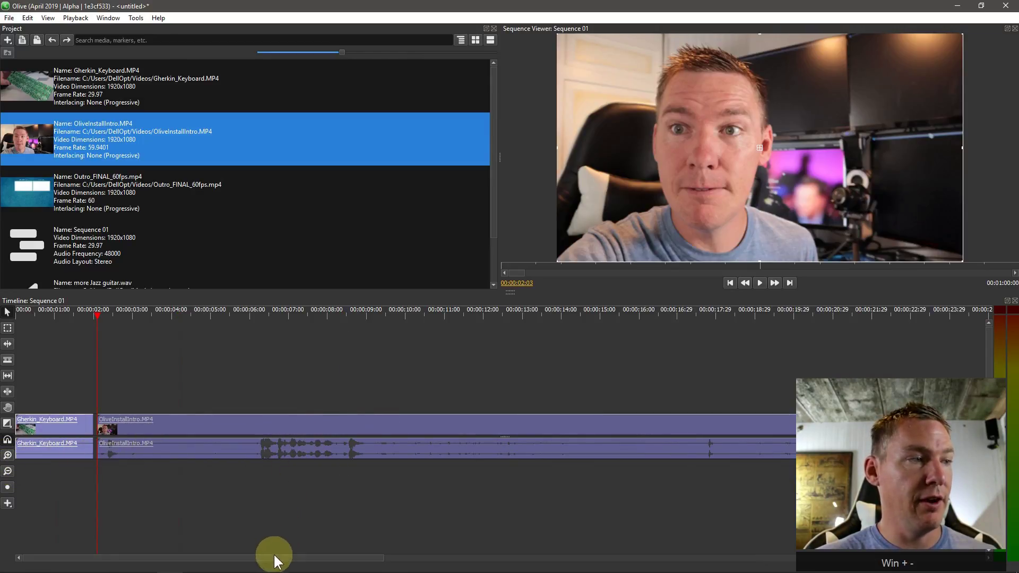
{"action": "left_click_drag", "start_coordinate": [266, 560], "coordinate": [231, 547]}
{"action": "left_click_drag", "start_coordinate": [347, 441], "coordinate": [545, 402]}
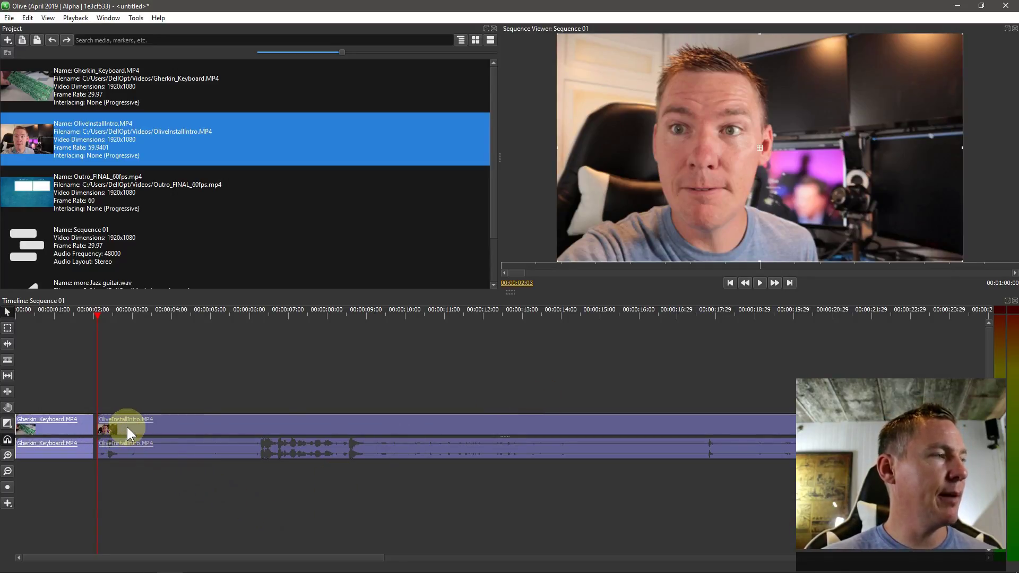
{"action": "left_click_drag", "start_coordinate": [126, 427], "coordinate": [94, 426]}
{"action": "left_click", "coordinate": [78, 314]}
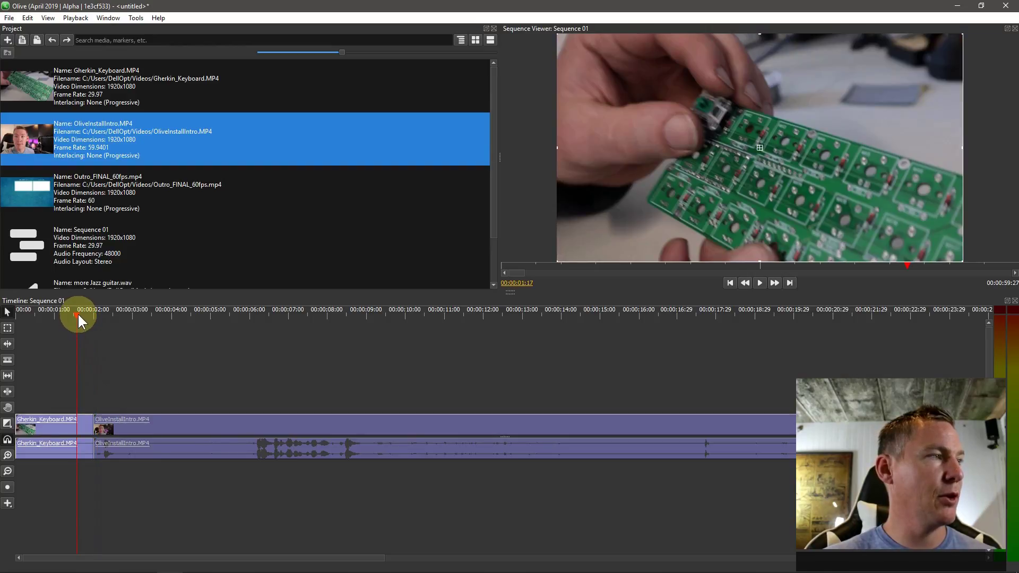
{"action": "left_click", "coordinate": [730, 282]}
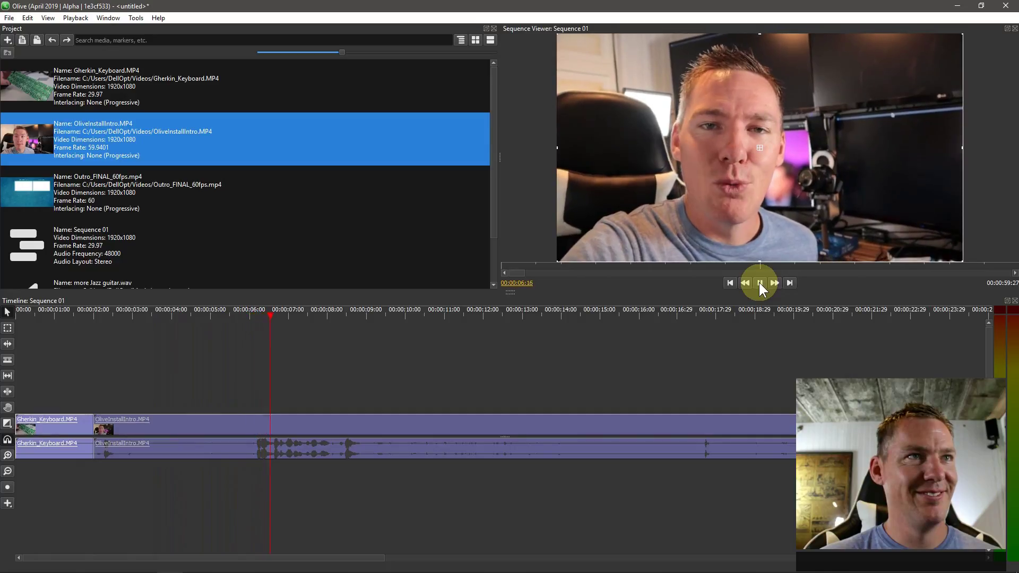
{"action": "left_click", "coordinate": [759, 282]}
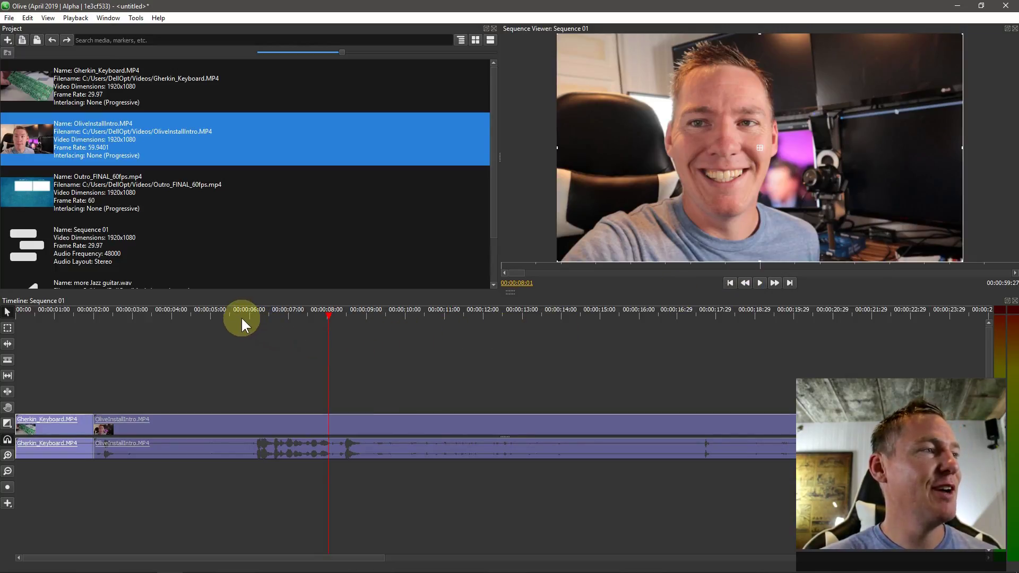
{"action": "left_click_drag", "start_coordinate": [241, 314], "coordinate": [248, 315]}
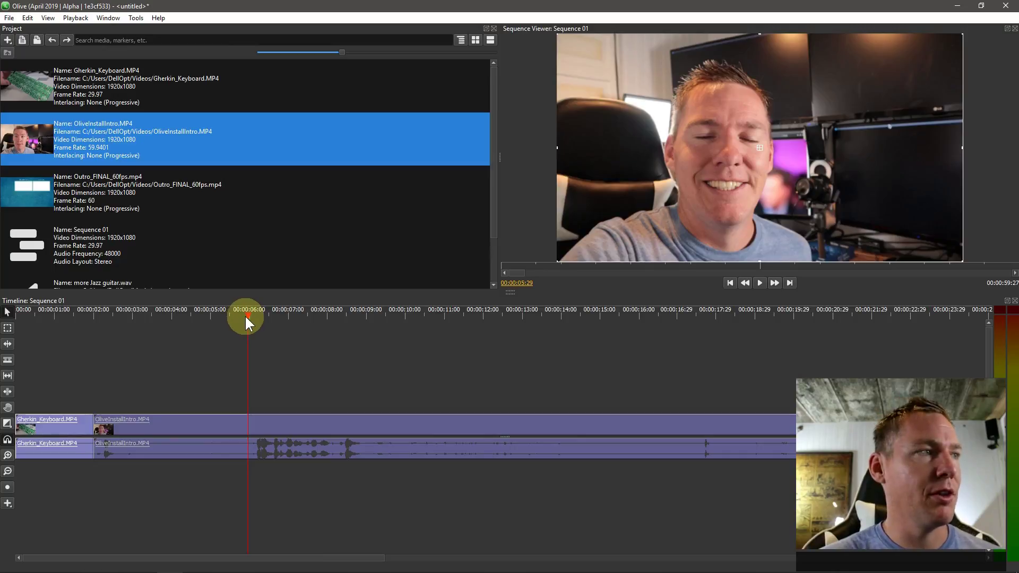
{"action": "left_click_drag", "start_coordinate": [255, 314], "coordinate": [253, 314]}
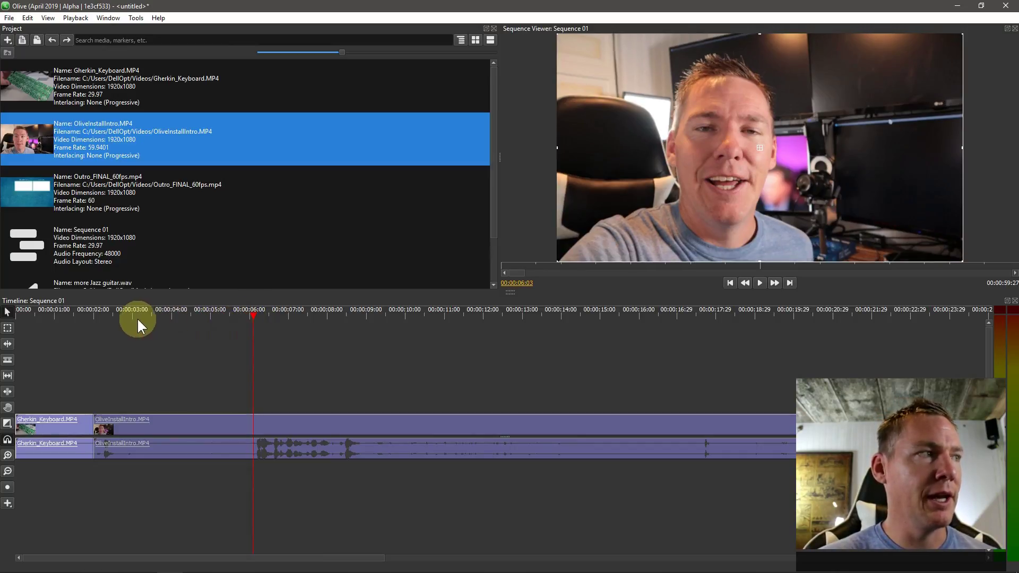
{"action": "left_click_drag", "start_coordinate": [90, 314], "coordinate": [87, 311]}
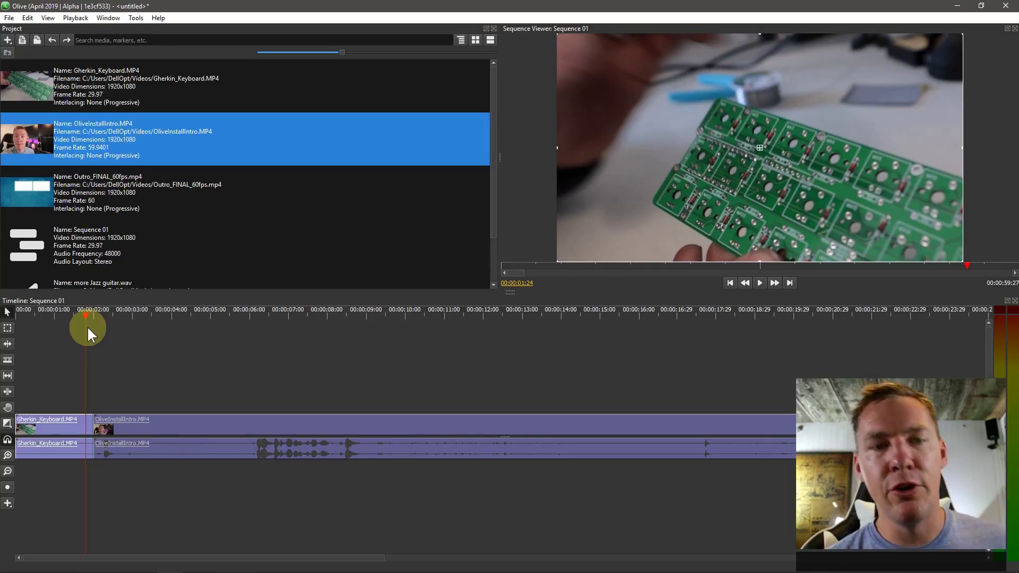
{"action": "key", "text": "space"}
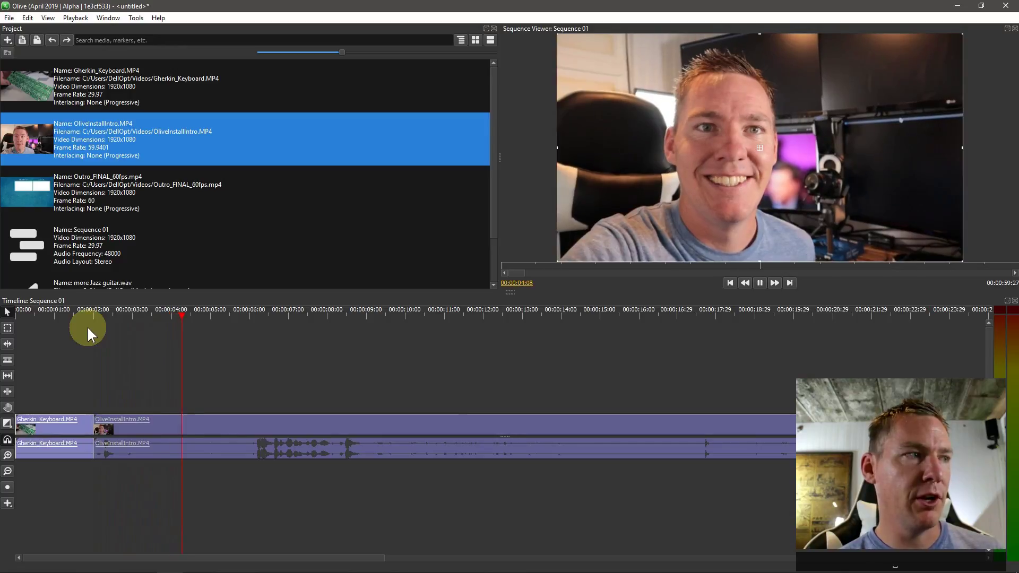
{"action": "key", "text": "space"}
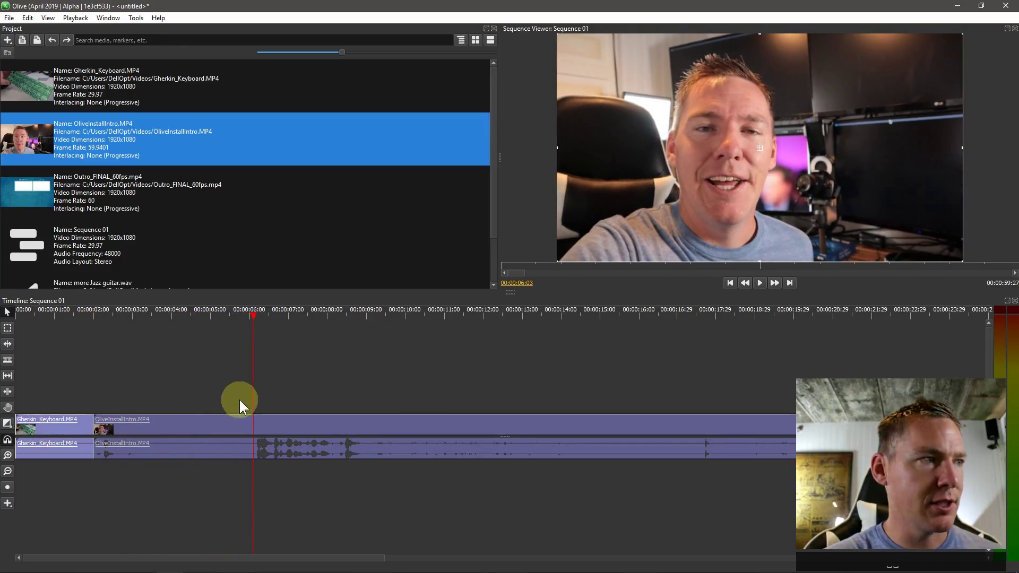
{"action": "left_click_drag", "start_coordinate": [250, 314], "coordinate": [246, 313]}
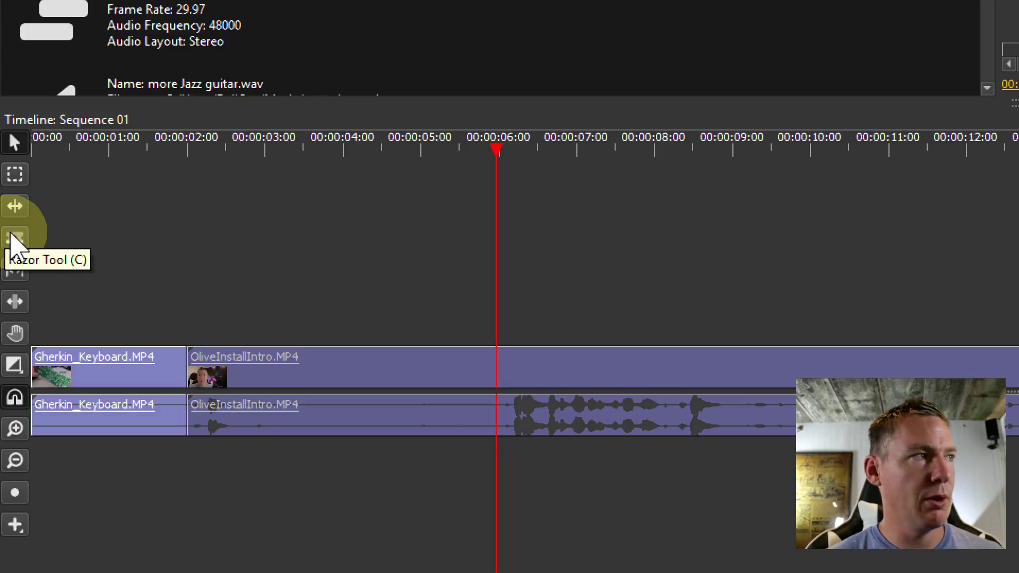
{"action": "key", "text": "c"}
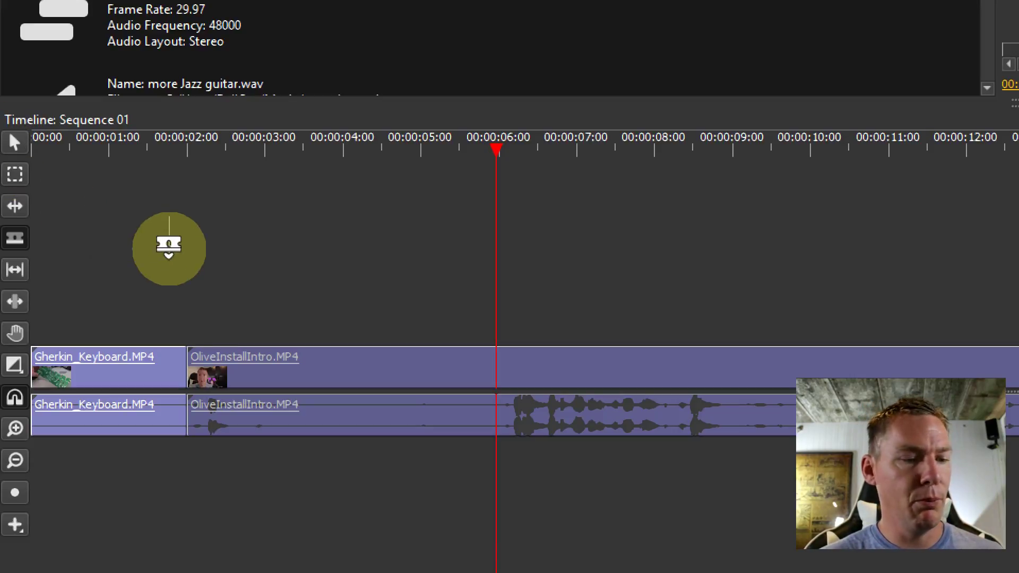
{"action": "key", "text": "v"}
{"action": "key", "text": "c"}
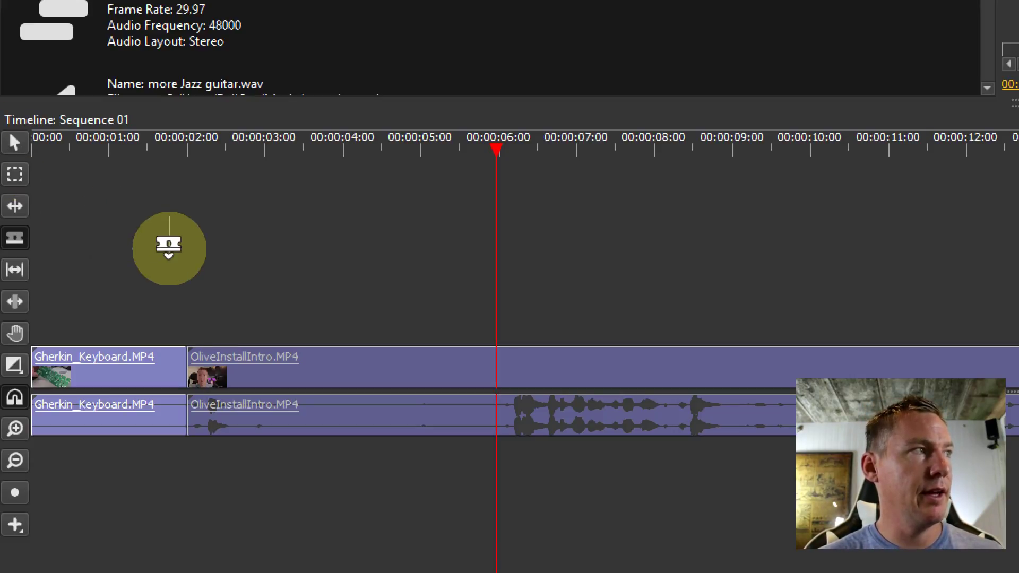
{"action": "key", "text": "v"}
{"action": "key", "text": "c"}
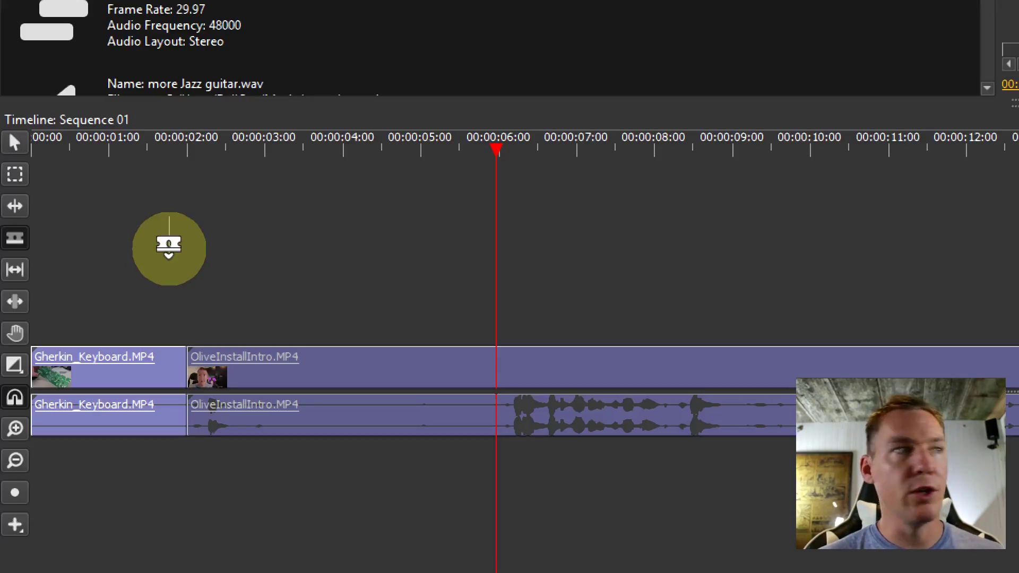
{"action": "left_click", "coordinate": [14, 142]}
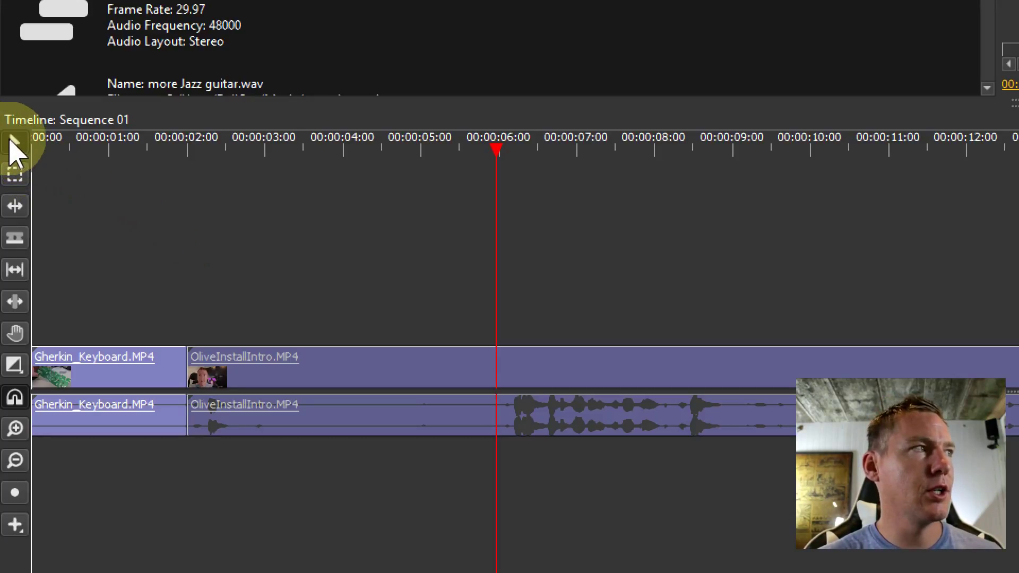
- Cut the OliveInstallIntro clip with the Razor tool at the six-second mark
{"action": "left_click", "coordinate": [15, 238]}
{"action": "left_click", "coordinate": [14, 142]}
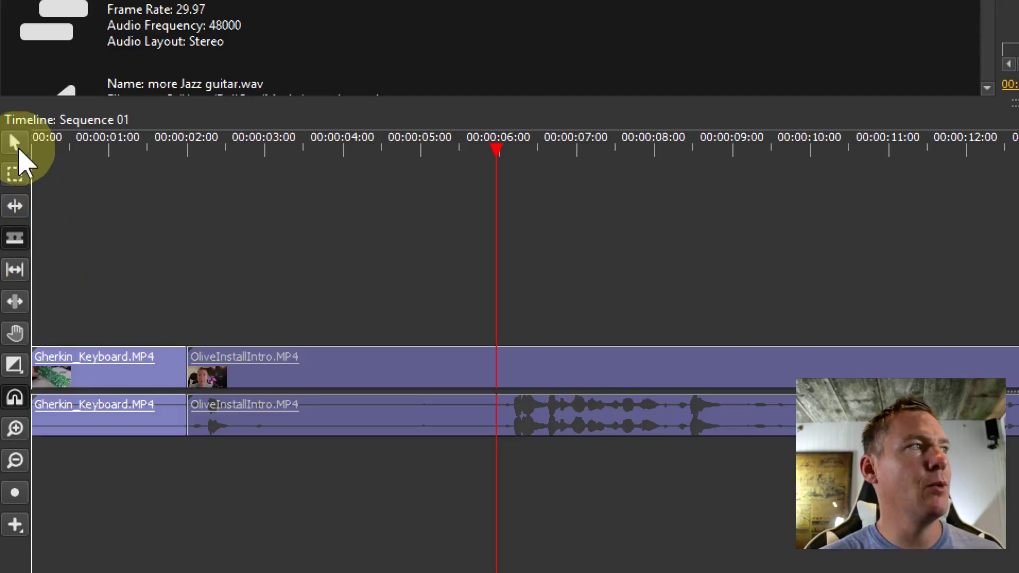
{"action": "left_click", "coordinate": [11, 238]}
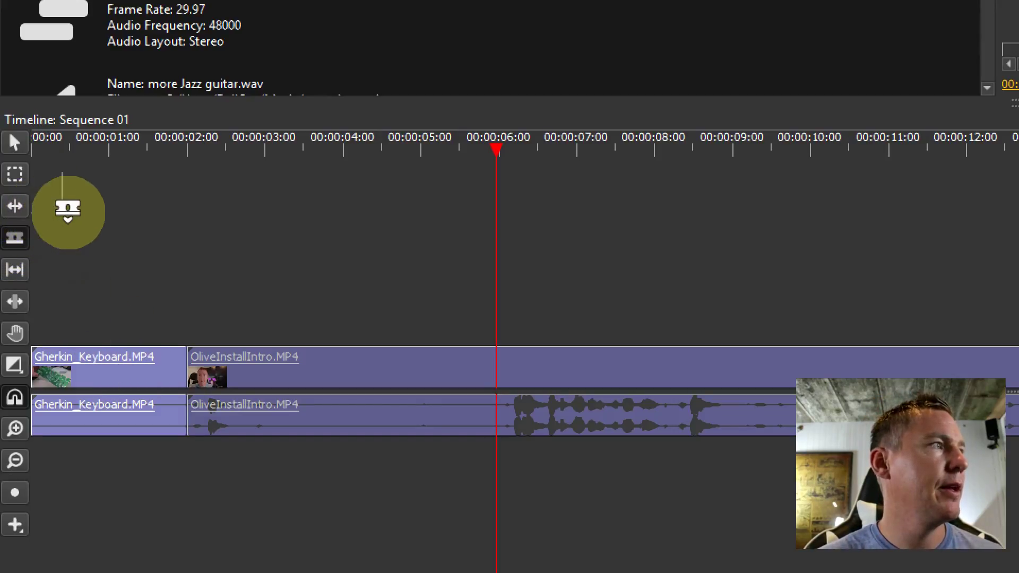
{"action": "left_click", "coordinate": [494, 364]}
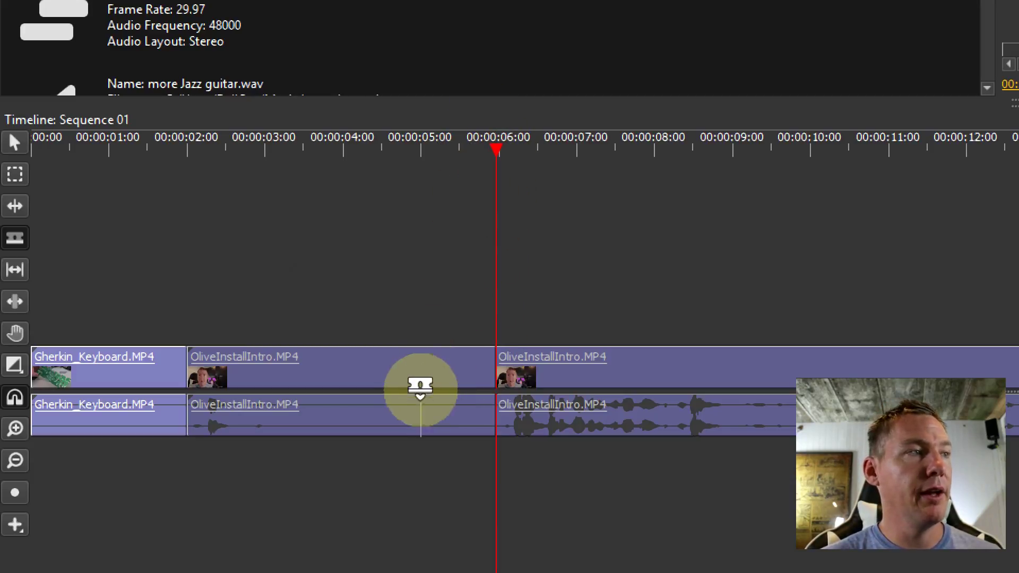
- Make several extra test cuts in the intro clip, then undo them with Ctrl+Z
{"action": "left_click", "coordinate": [397, 372]}
{"action": "left_click", "coordinate": [332, 369]}
{"action": "left_click", "coordinate": [250, 366]}
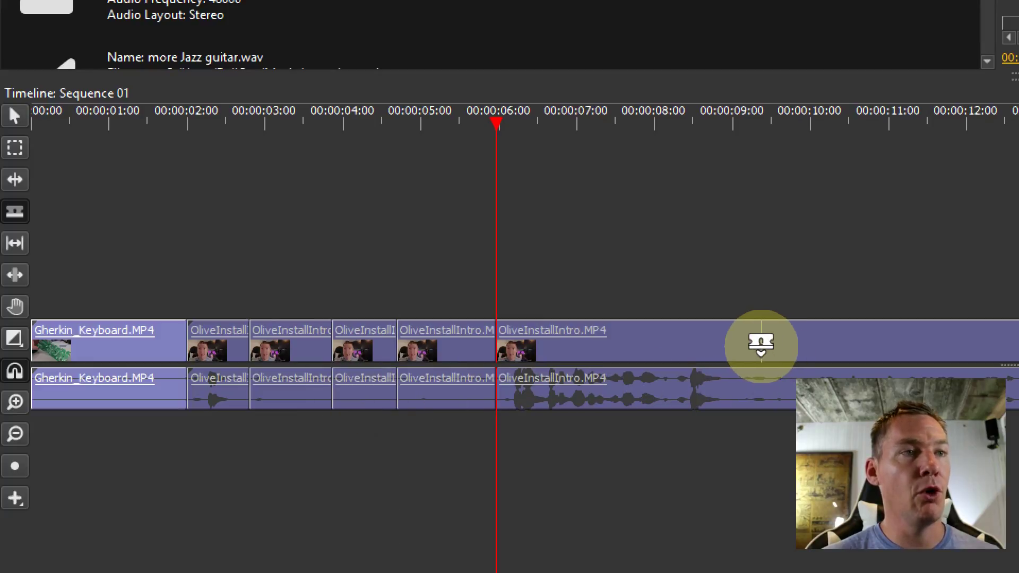
{"action": "left_click", "coordinate": [762, 341]}
{"action": "left_click", "coordinate": [665, 338]}
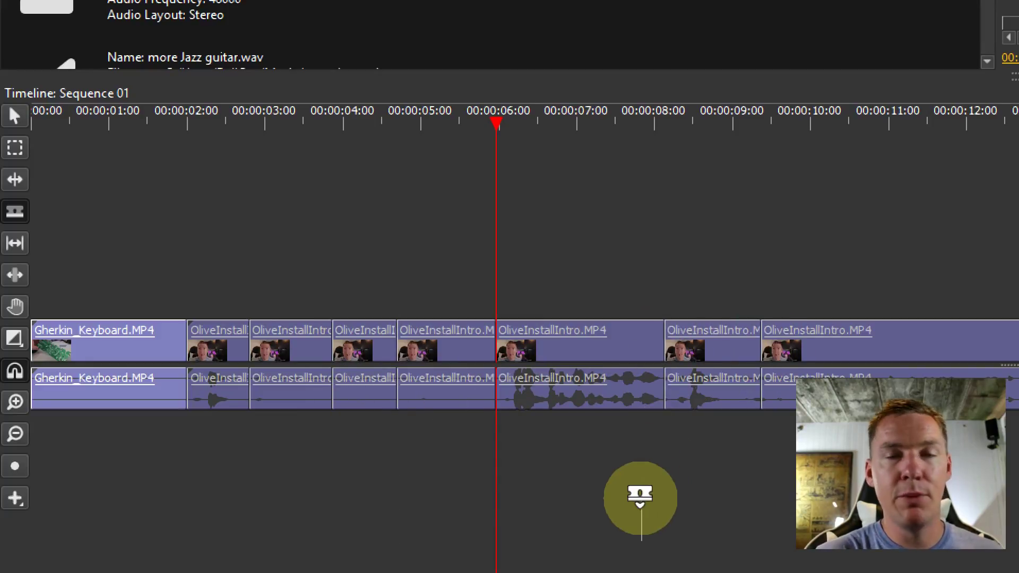
{"action": "key", "text": "ctrl+z"}
{"action": "key", "text": "ctrl+z"}
{"action": "key", "text": "ctrl+z"}
{"action": "key", "text": "ctrl+z"}
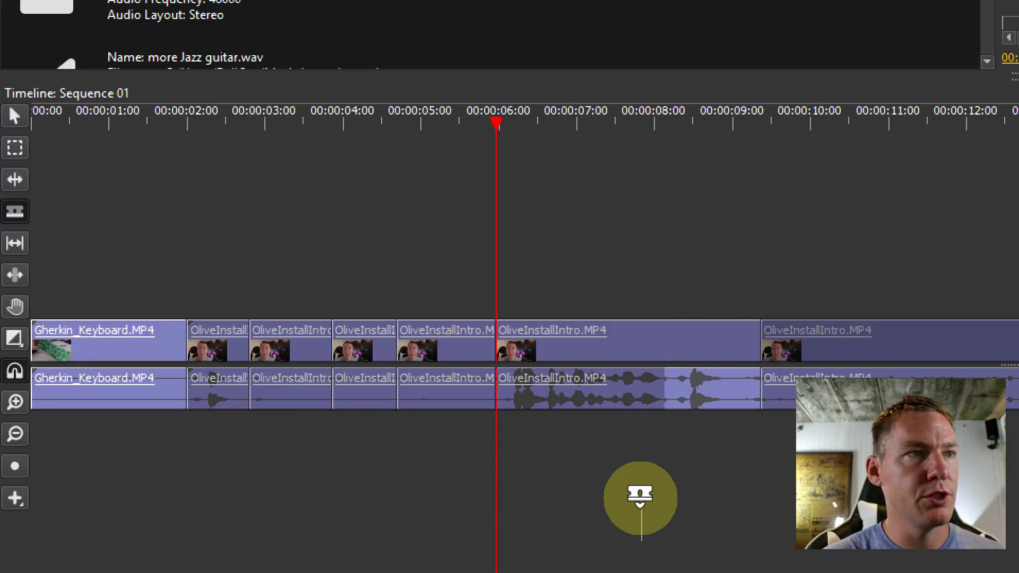
{"action": "key", "text": "ctrl+z"}
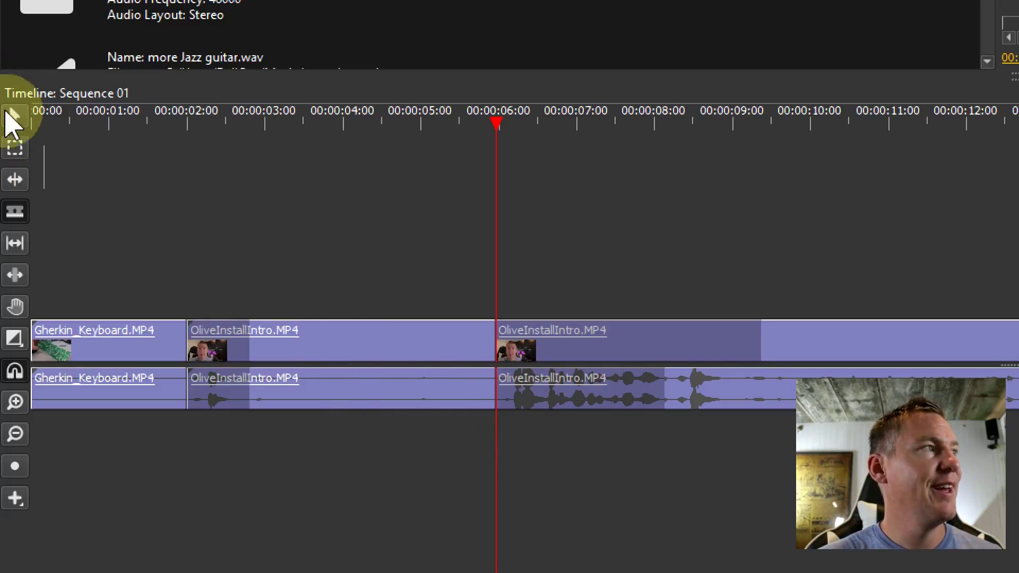
{"action": "left_click", "coordinate": [15, 116]}
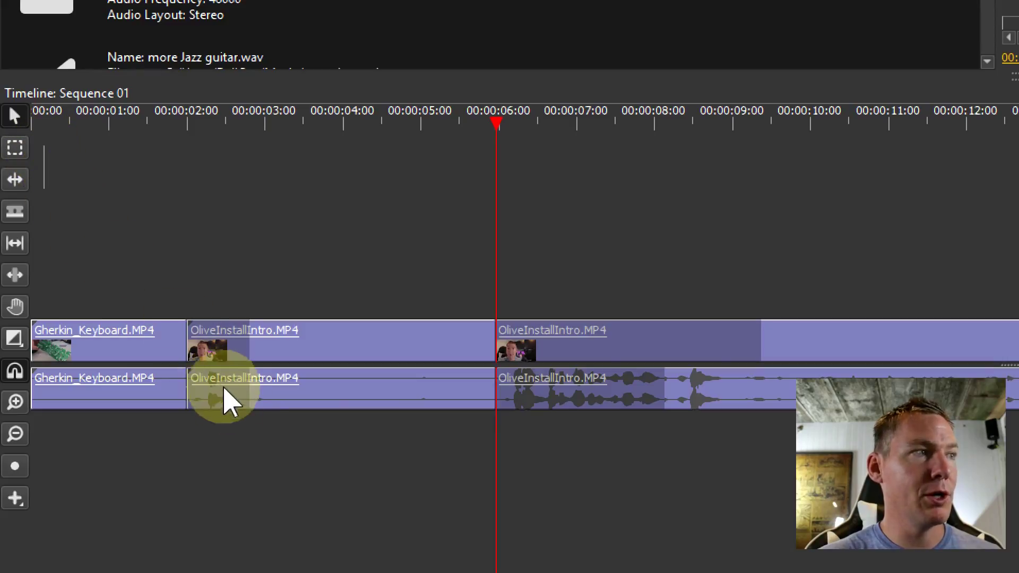
{"action": "left_click", "coordinate": [327, 347]}
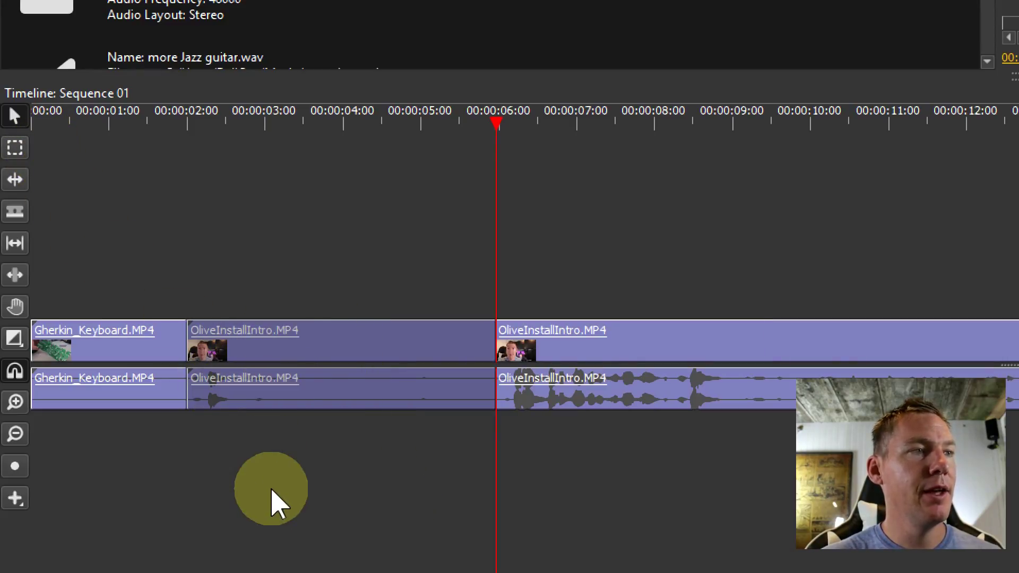
{"action": "key", "text": "Delete"}
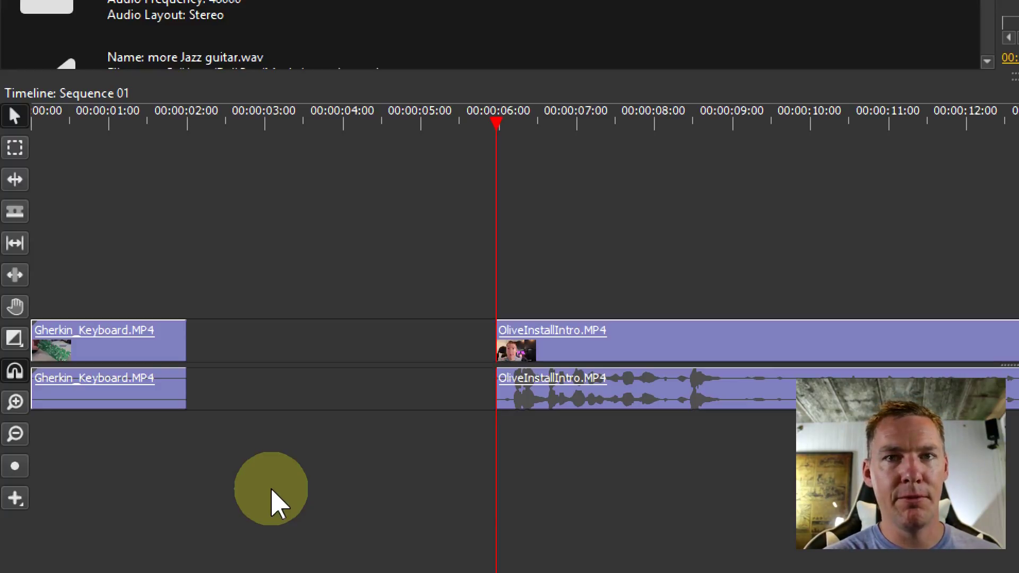
{"action": "left_click_drag", "start_coordinate": [577, 343], "coordinate": [298, 341]}
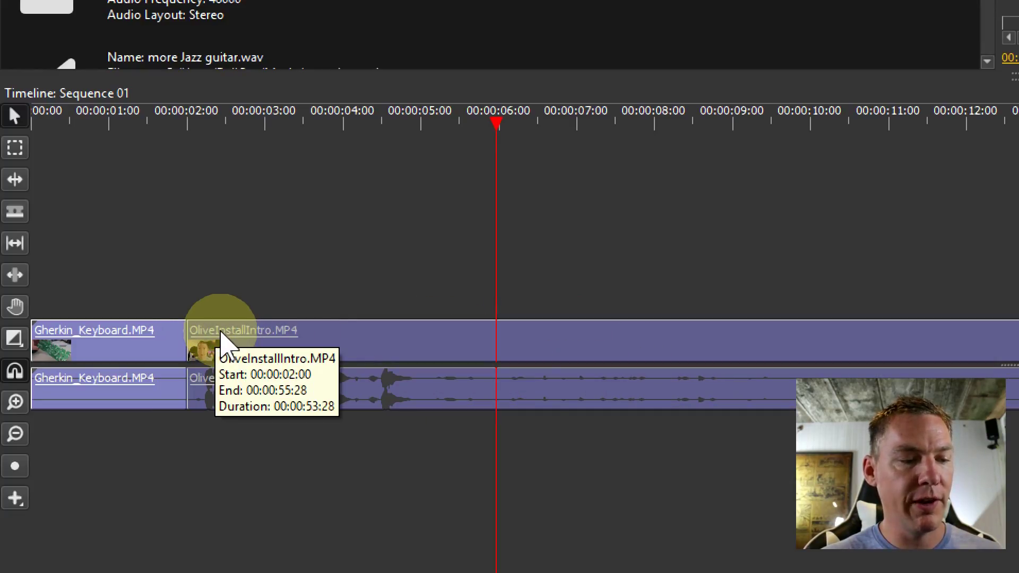
{"action": "key", "text": "ctrl+z"}
{"action": "key", "text": "ctrl+z"}
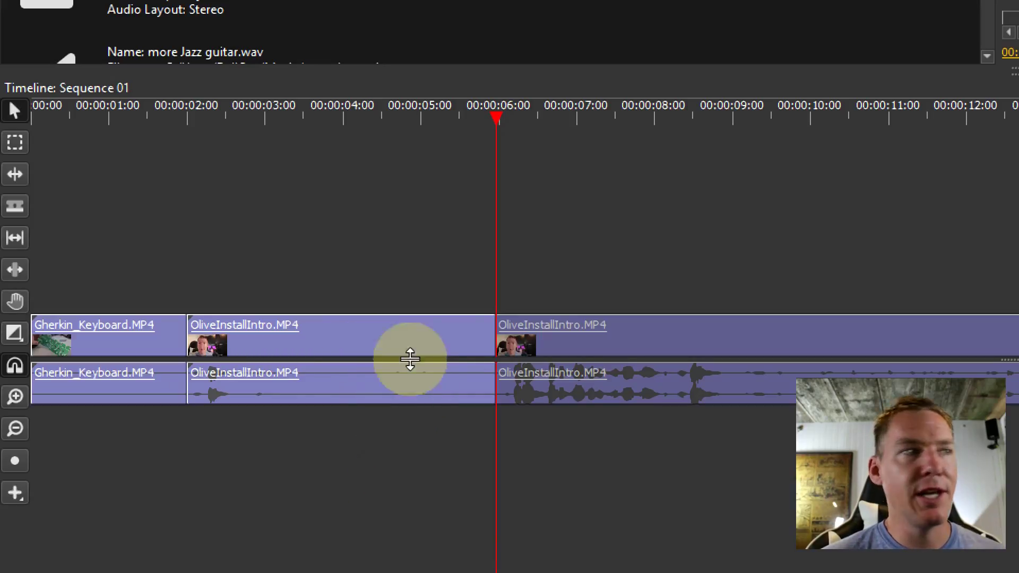
{"action": "left_click", "coordinate": [387, 343]}
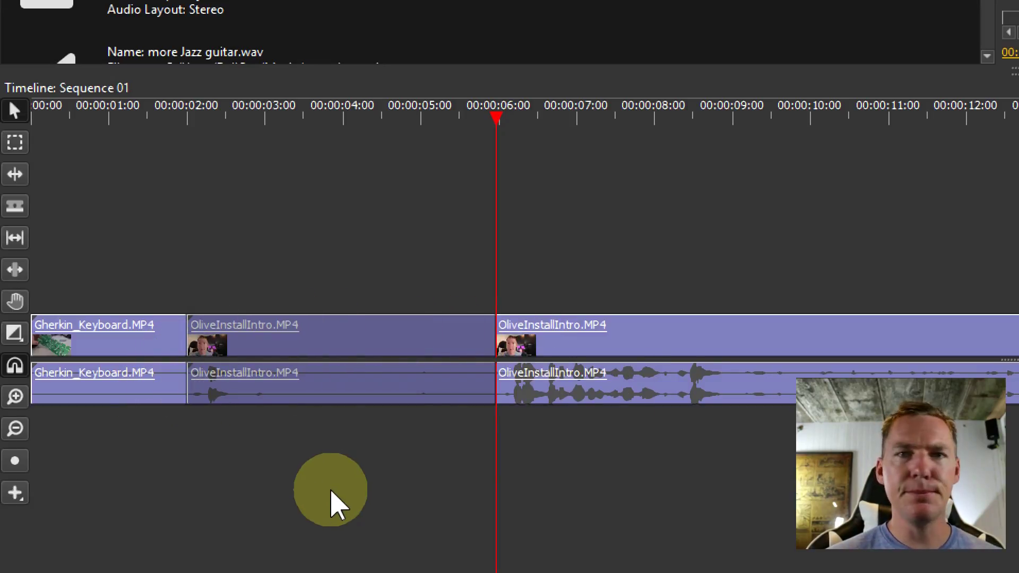
- Ripple Delete the first OliveInstallIntro piece so the remaining footage follows the keyboard clip
{"action": "right_click", "coordinate": [382, 334]}
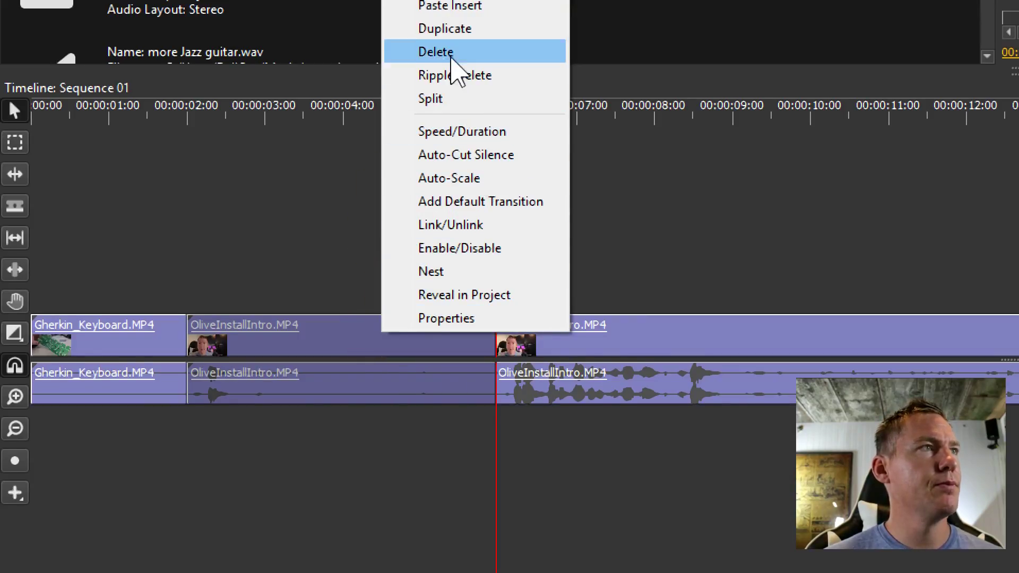
{"action": "left_click", "coordinate": [445, 88]}
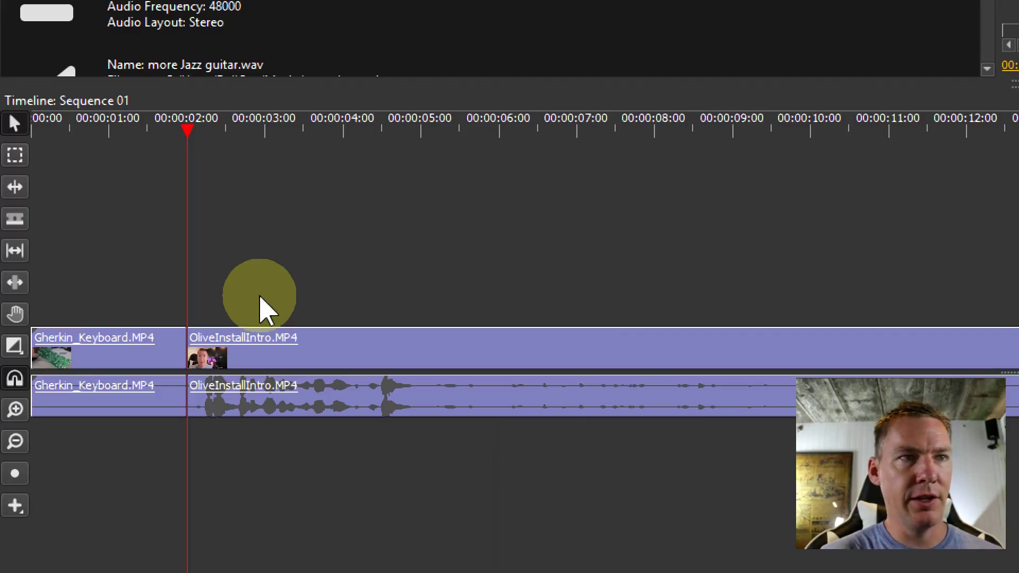
{"action": "key", "text": "super+minus"}
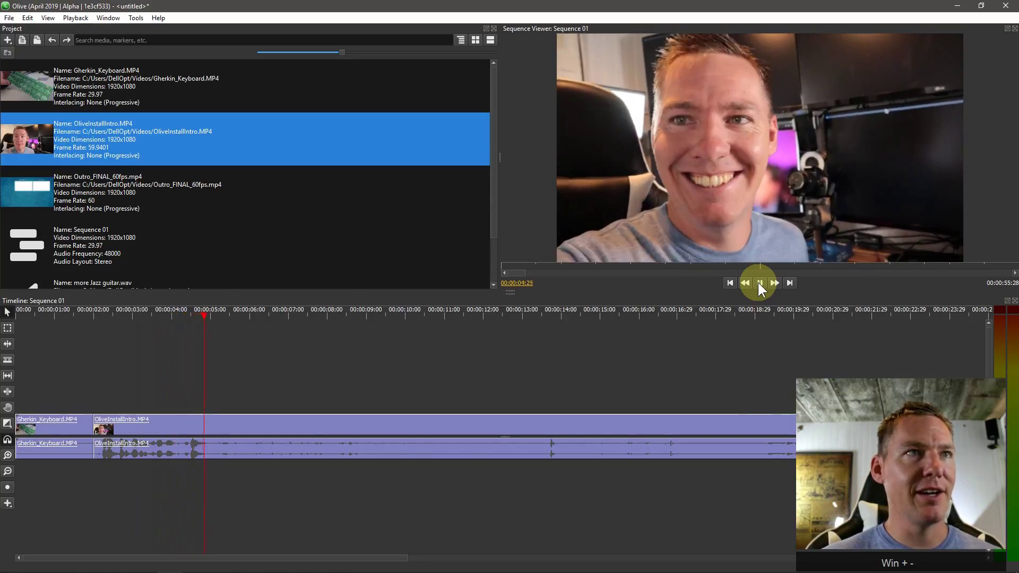
- Cut the intro clip at about 5 seconds and delete the piece after the playhead
{"action": "left_click", "coordinate": [760, 283]}
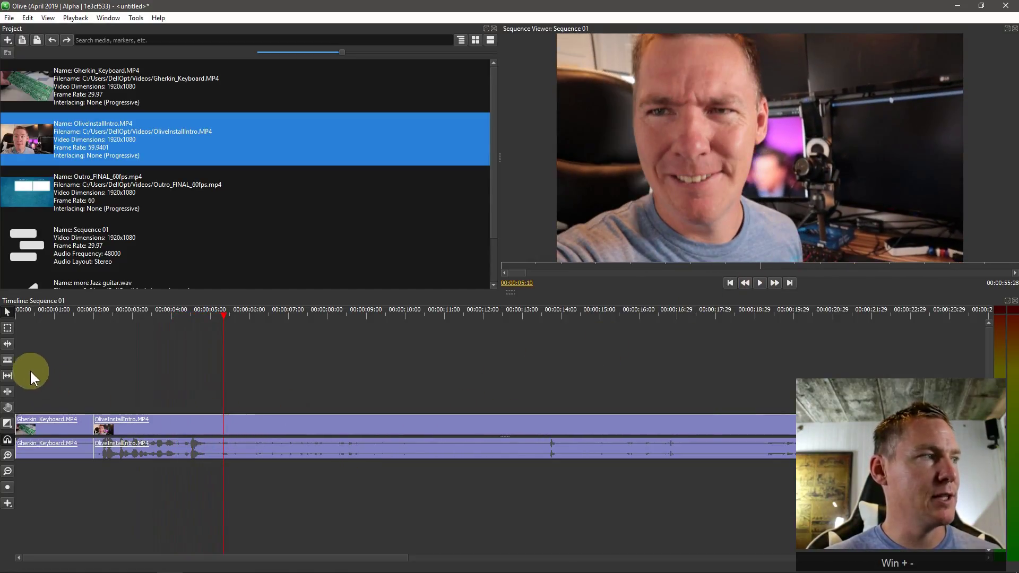
{"action": "left_click", "coordinate": [8, 359]}
{"action": "left_click", "coordinate": [223, 422]}
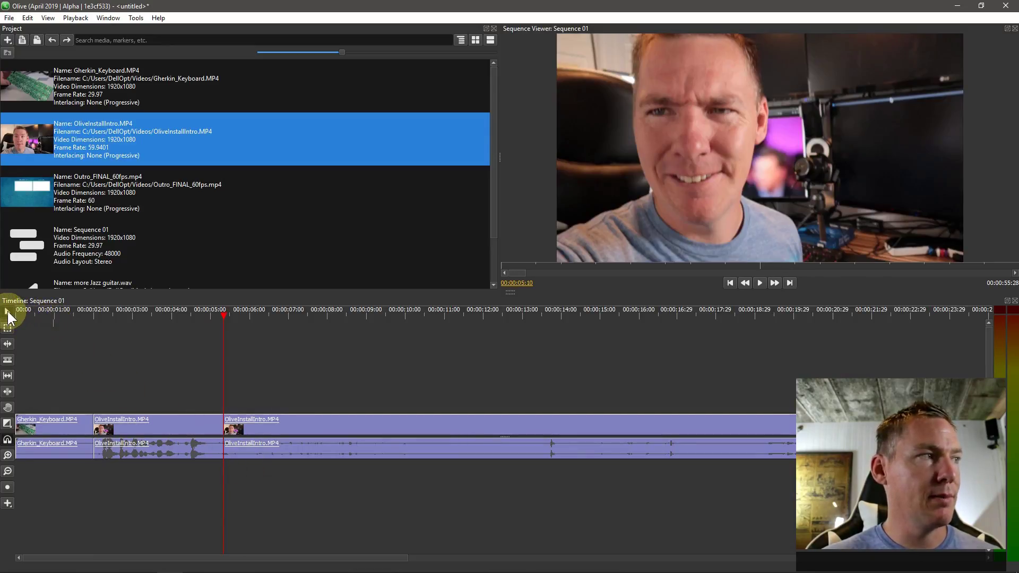
{"action": "left_click", "coordinate": [286, 421]}
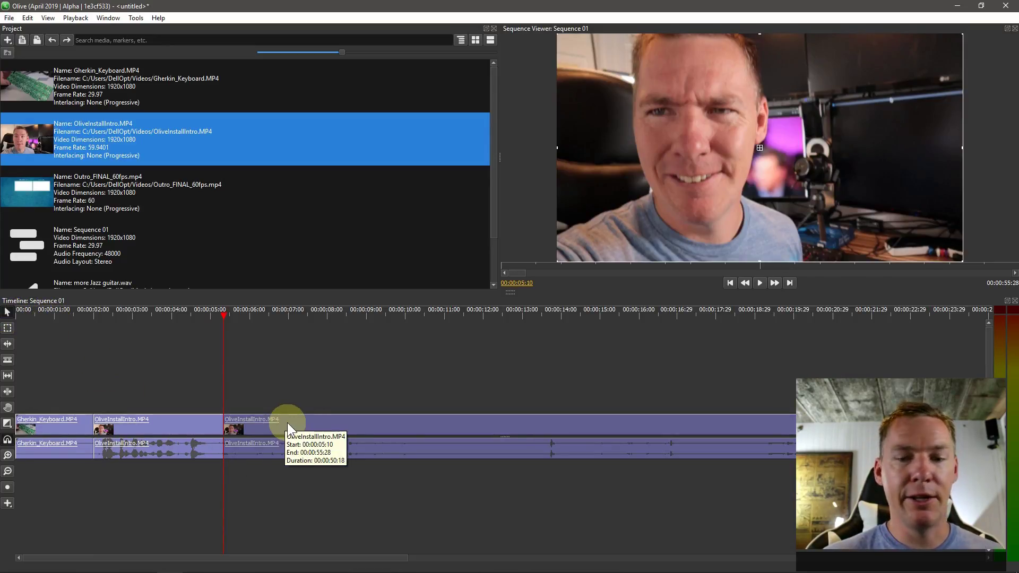
{"action": "right_click", "coordinate": [300, 423]}
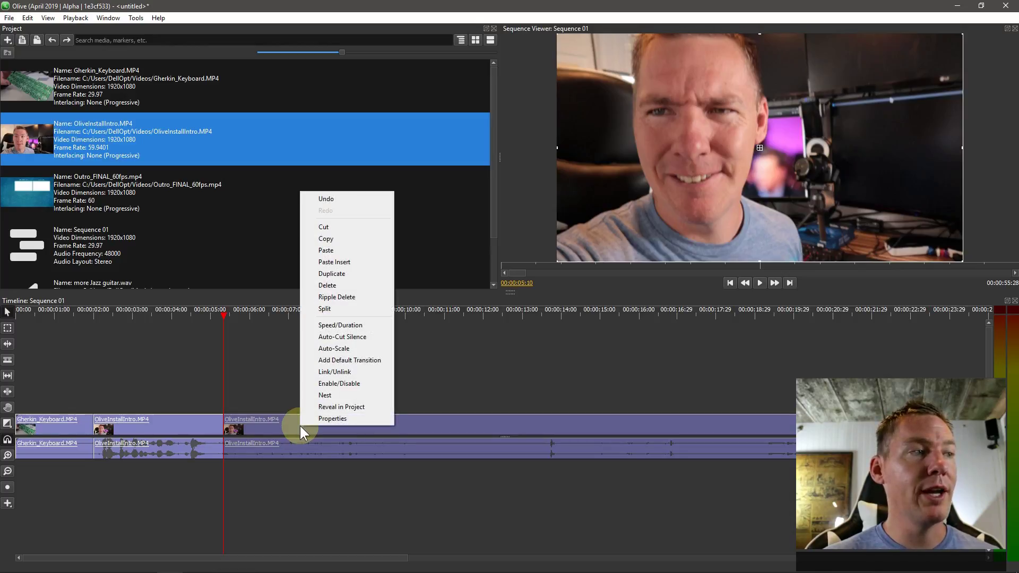
{"action": "left_click", "coordinate": [328, 285]}
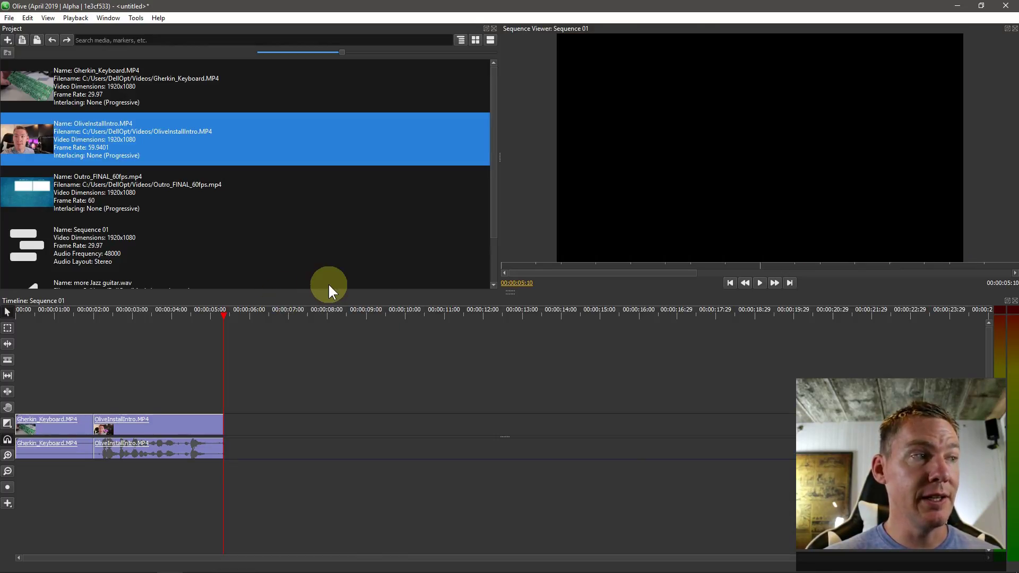
- Undo the last edit, then select the Gherkin_Keyboard clip and reposition the playhead
{"action": "key", "text": "ctrl+z"}
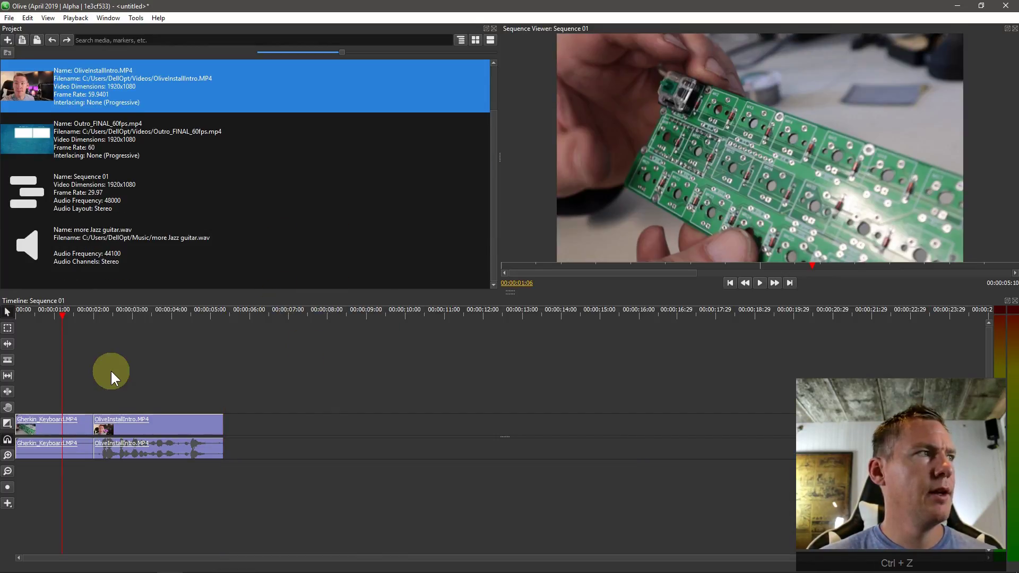
{"action": "left_click", "coordinate": [72, 427]}
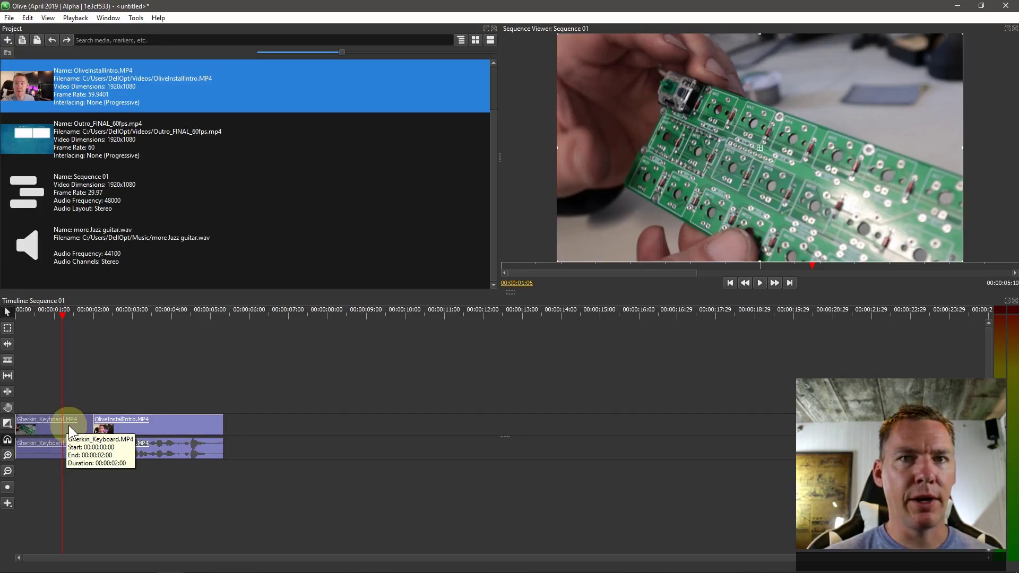
{"action": "left_click", "coordinate": [126, 317]}
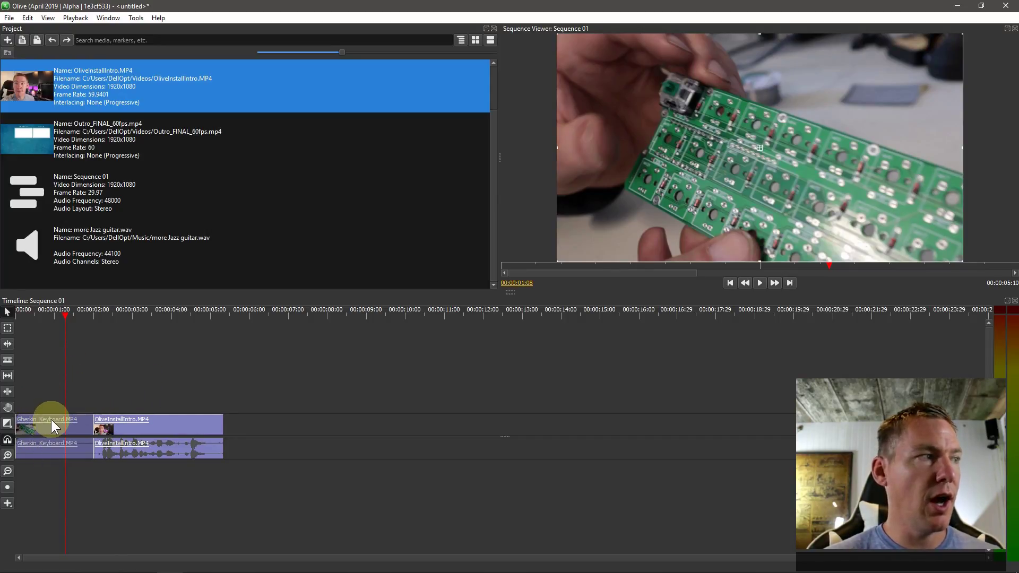
- Paste three Gherkin_Keyboard copies after OliveInstallIntro, extending the sequence to 00:00:11:10
{"action": "key", "text": "ctrl+c"}
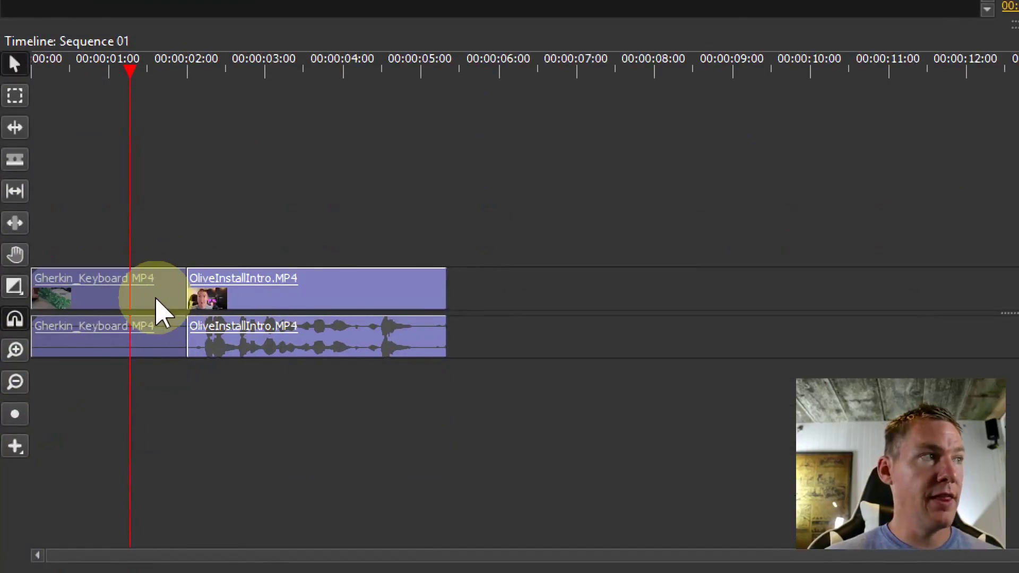
{"action": "left_click", "coordinate": [506, 68]}
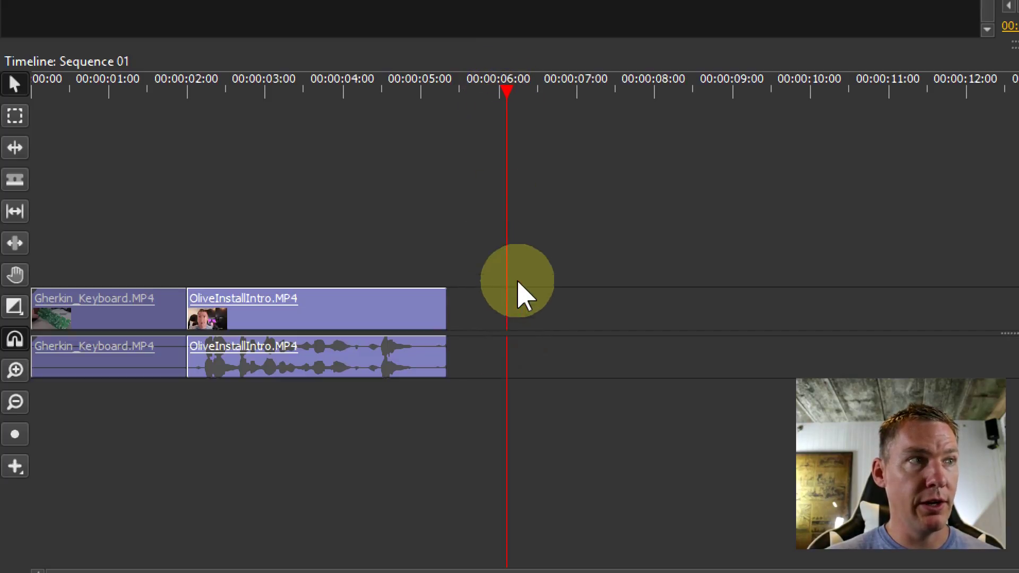
{"action": "mouse_move", "coordinate": [448, 105]}
{"action": "left_mouse_down"}
{"action": "mouse_move", "coordinate": [431, 98]}
{"action": "mouse_move", "coordinate": [445, 93]}
{"action": "left_mouse_up"}
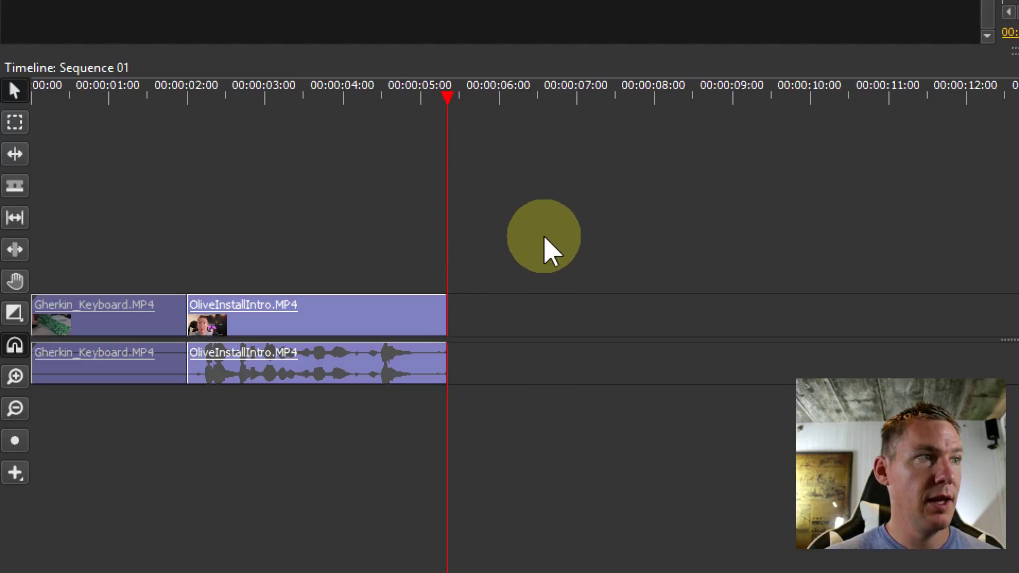
{"action": "key", "text": "."}
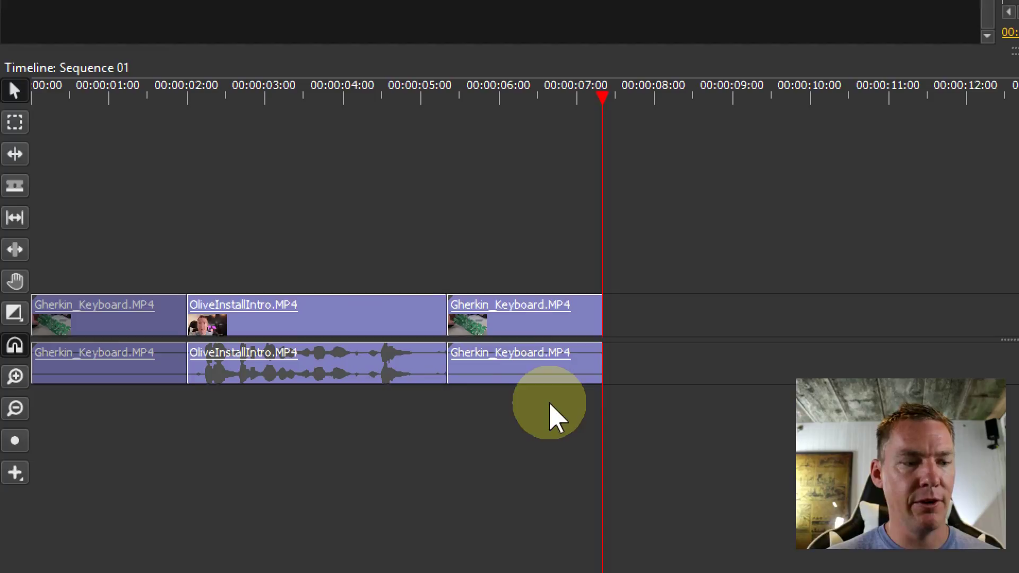
{"action": "key", "text": "ctrl+v"}
{"action": "key", "text": "ctrl+v"}
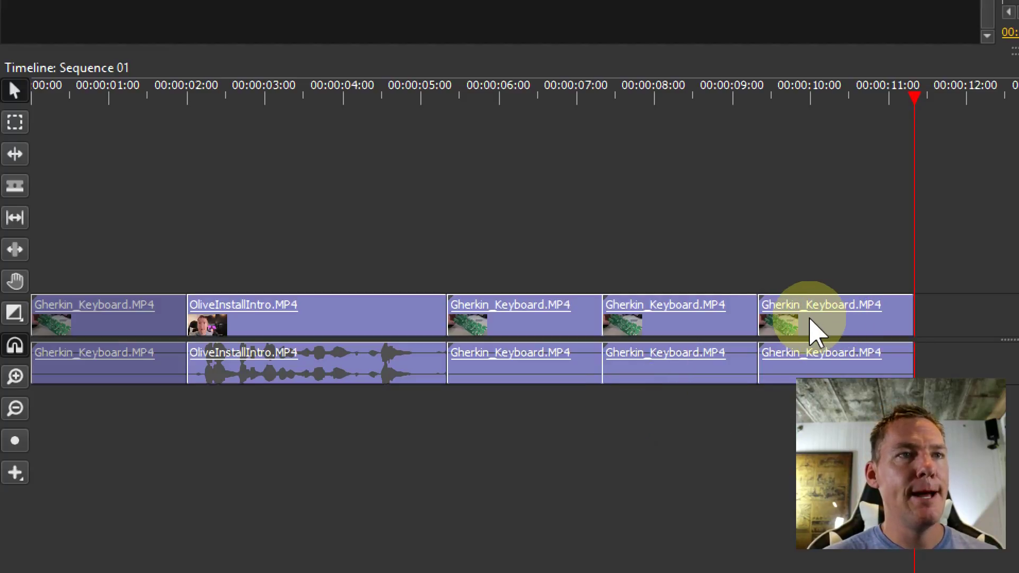
{"action": "left_click", "coordinate": [812, 329]}
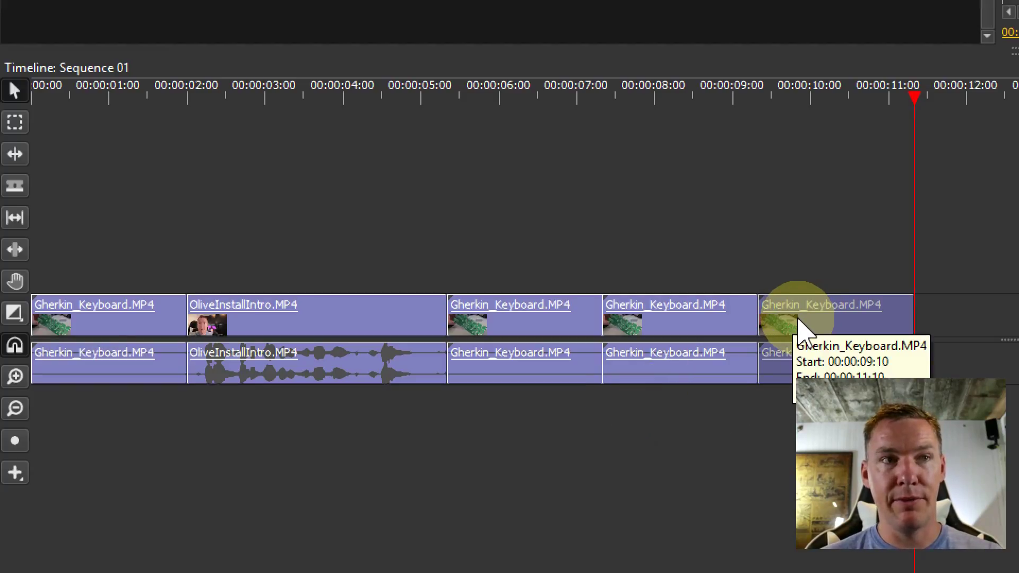
- Delete the three pasted Gherkin_Keyboard copies
{"action": "key", "text": "Delete"}
{"action": "left_click", "coordinate": [674, 318]}
{"action": "key", "text": "Delete"}
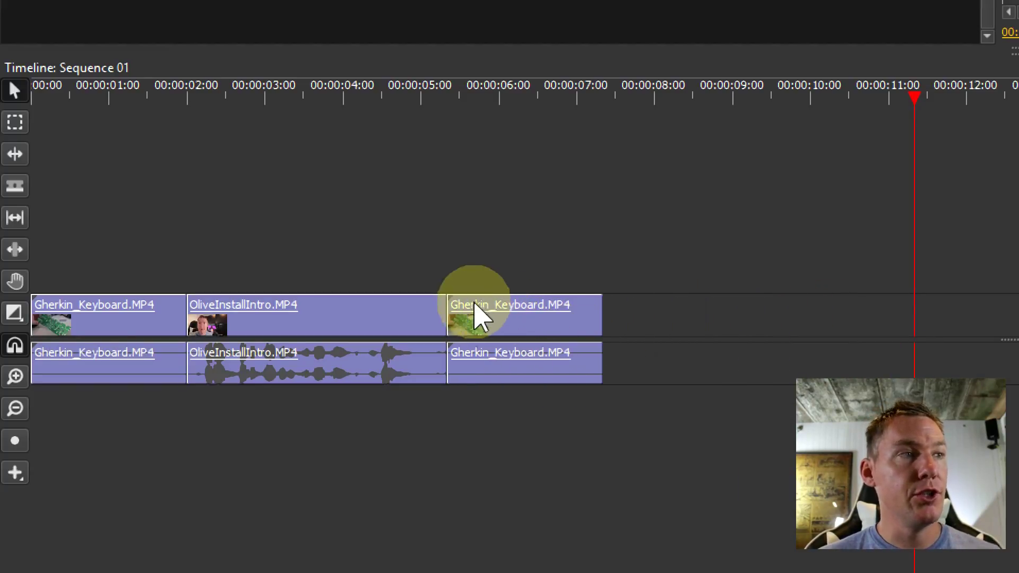
{"action": "left_click", "coordinate": [522, 327]}
{"action": "key", "text": "Delete"}
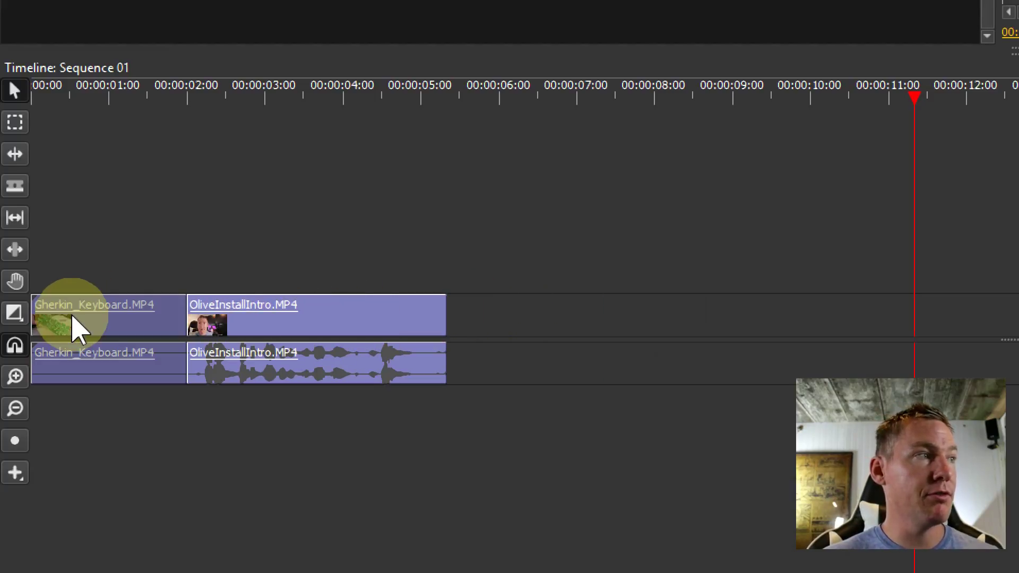
- Move the opening Gherkin_Keyboard clip to after OliveInstallIntro, running 00:00:05:10 to 00:00:07:10
{"action": "left_click_drag", "start_coordinate": [75, 326], "coordinate": [505, 330]}
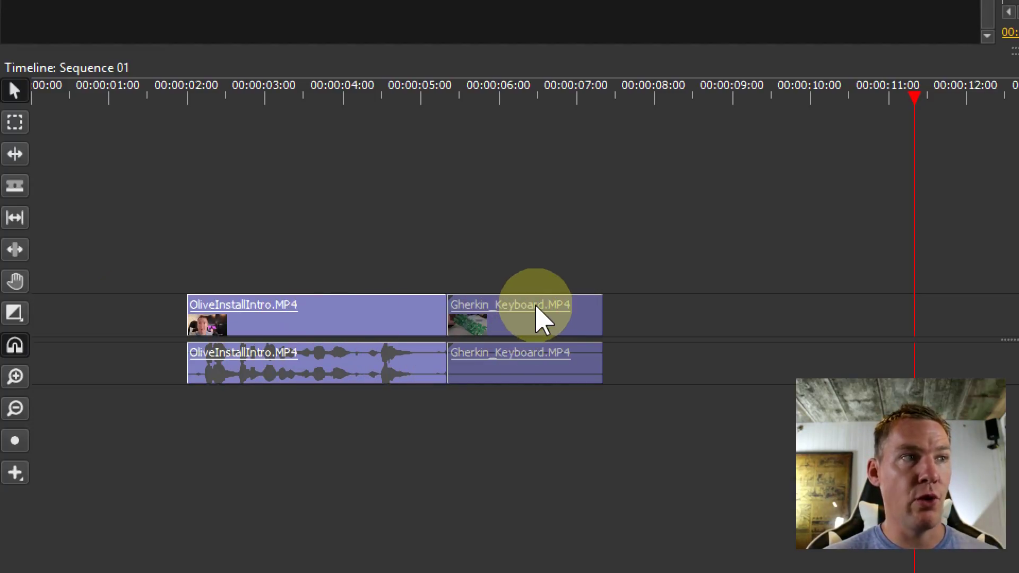
{"action": "left_click_drag", "start_coordinate": [225, 327], "coordinate": [135, 324]}
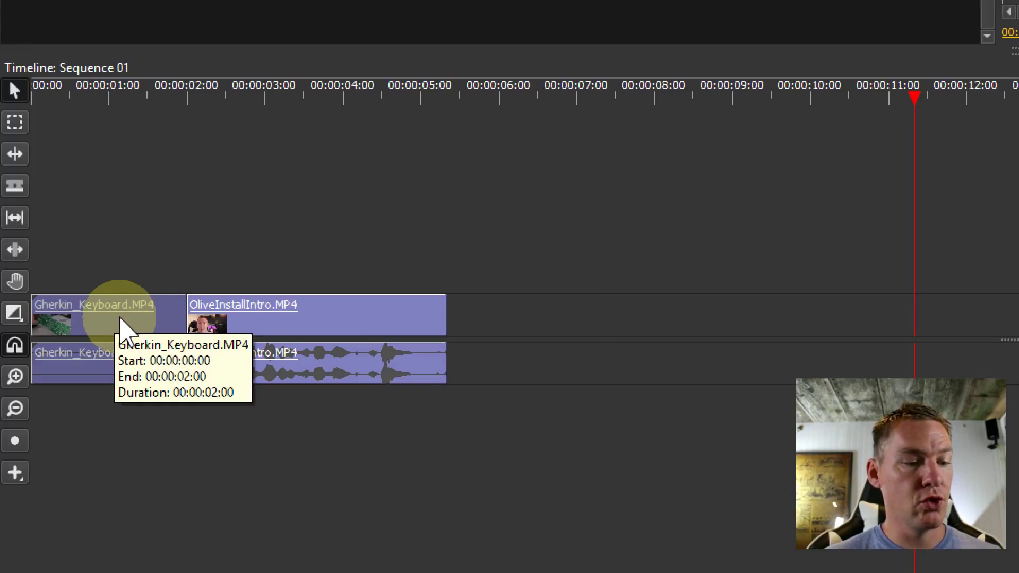
{"action": "key", "text": "Delete"}
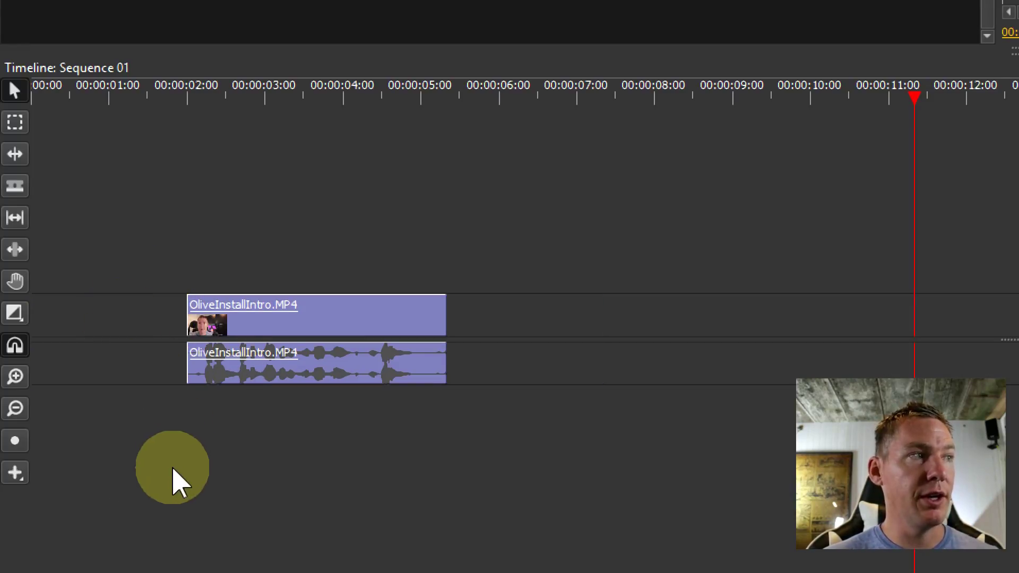
{"action": "mouse_move", "coordinate": [444, 118]}
{"action": "left_mouse_down"}
{"action": "mouse_move", "coordinate": [476, 116]}
{"action": "mouse_move", "coordinate": [445, 115]}
{"action": "left_mouse_up"}
{"action": "key", "text": "ctrl+v"}
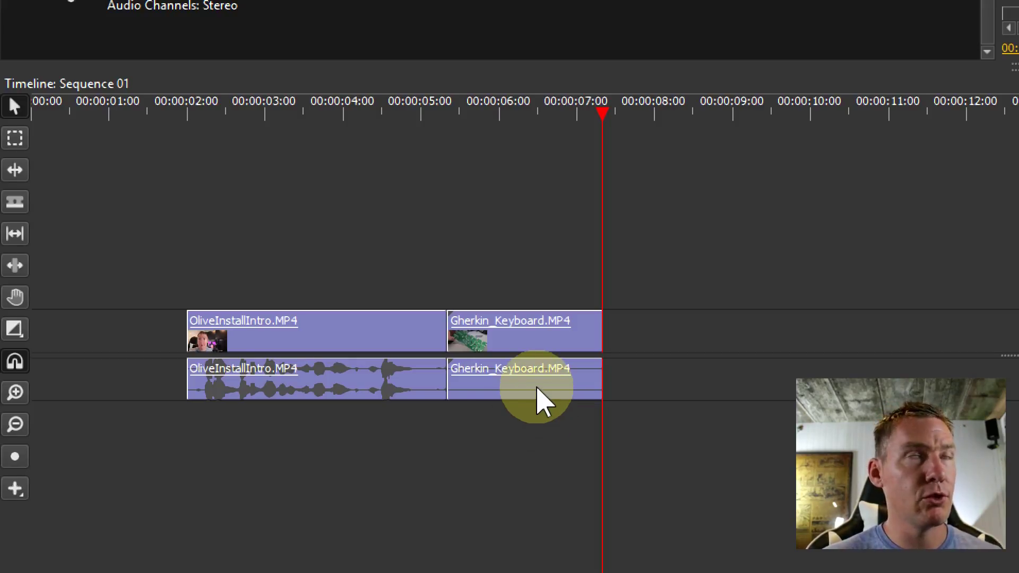
{"action": "mouse_move", "coordinate": [538, 396]}
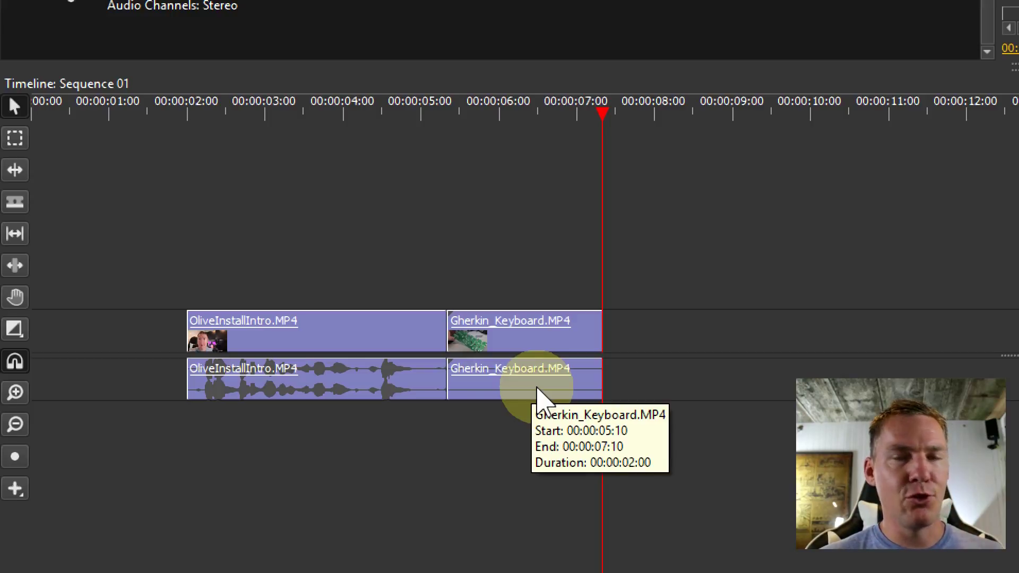
- Cut the Gherkin_Keyboard clip after the intro and paste it back at about 8:19
{"action": "left_click", "coordinate": [533, 344]}
{"action": "right_click", "coordinate": [522, 333]}
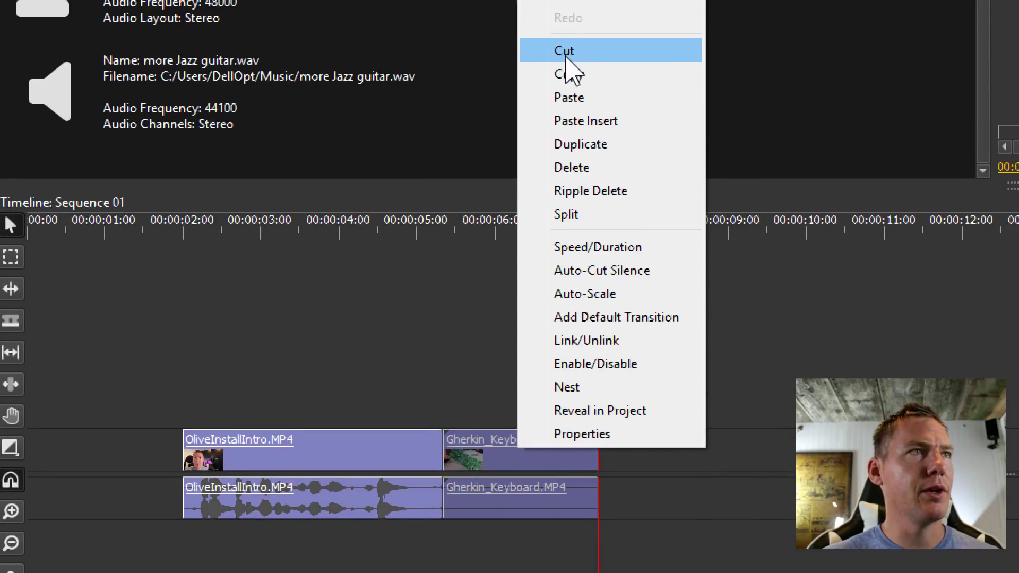
{"action": "left_click", "coordinate": [568, 50]}
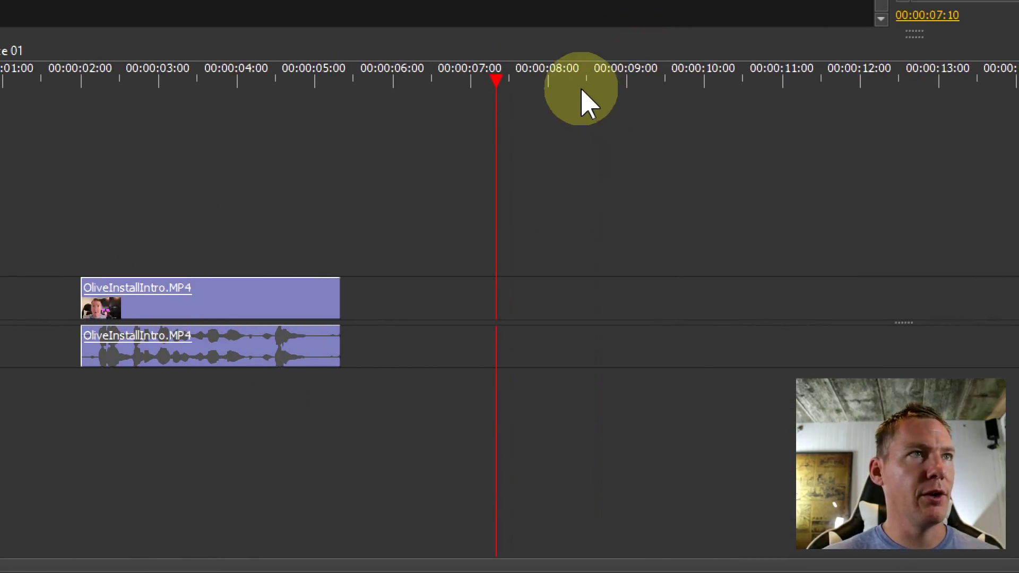
{"action": "left_click", "coordinate": [705, 57]}
{"action": "right_click", "coordinate": [588, 374]}
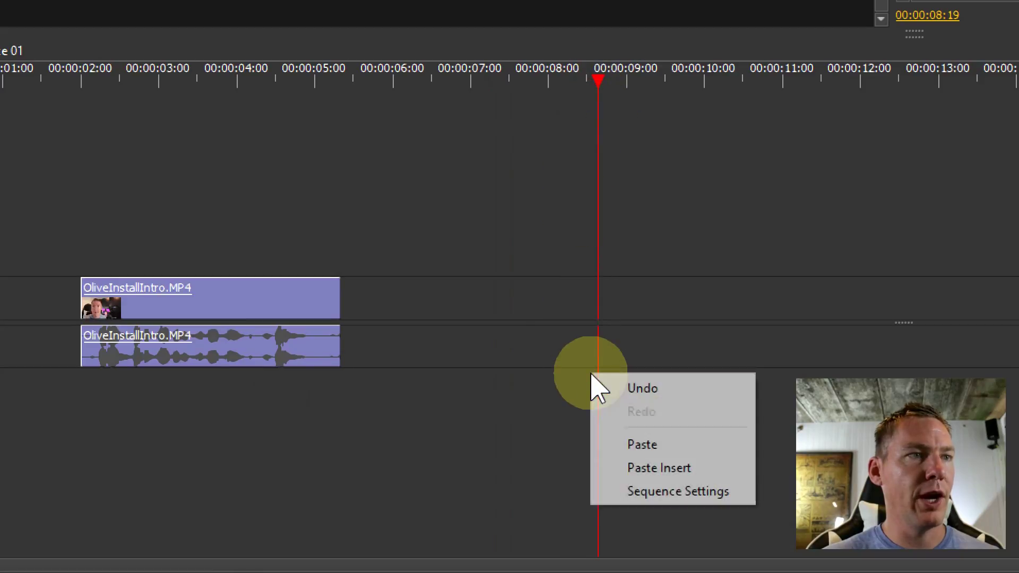
{"action": "left_click", "coordinate": [662, 457]}
{"action": "right_click", "coordinate": [603, 346]}
{"action": "left_click", "coordinate": [646, 421]}
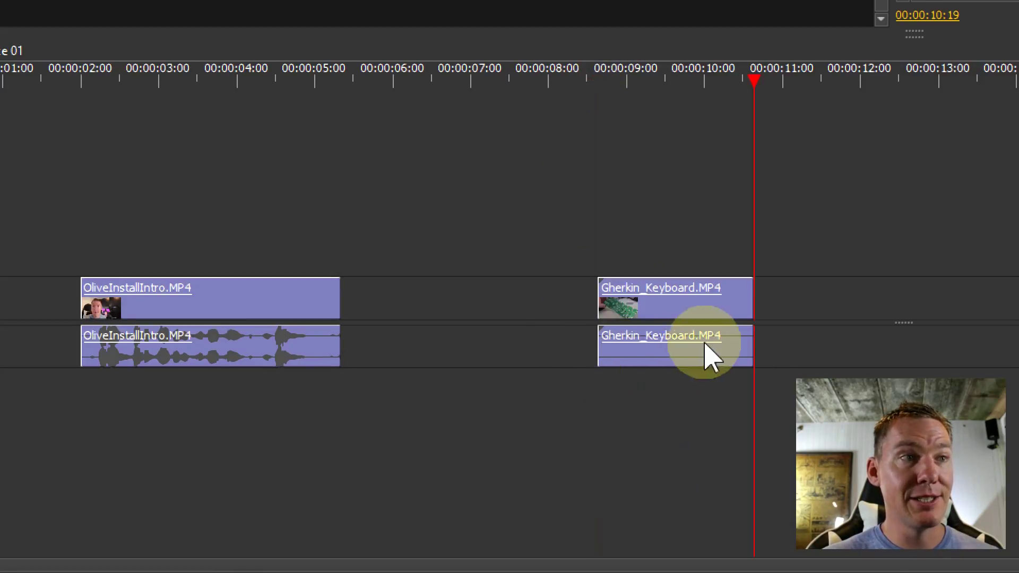
- Copy the pasted Gherkin_Keyboard clip and paste a second copy at 10:19
{"action": "right_click", "coordinate": [646, 297]}
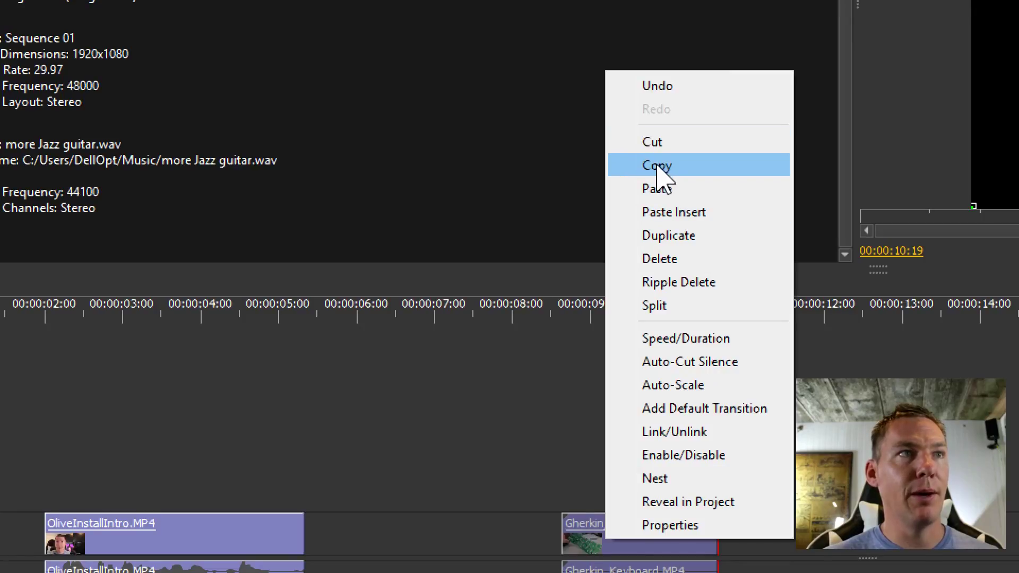
{"action": "left_click", "coordinate": [660, 170]}
{"action": "right_click", "coordinate": [801, 357]}
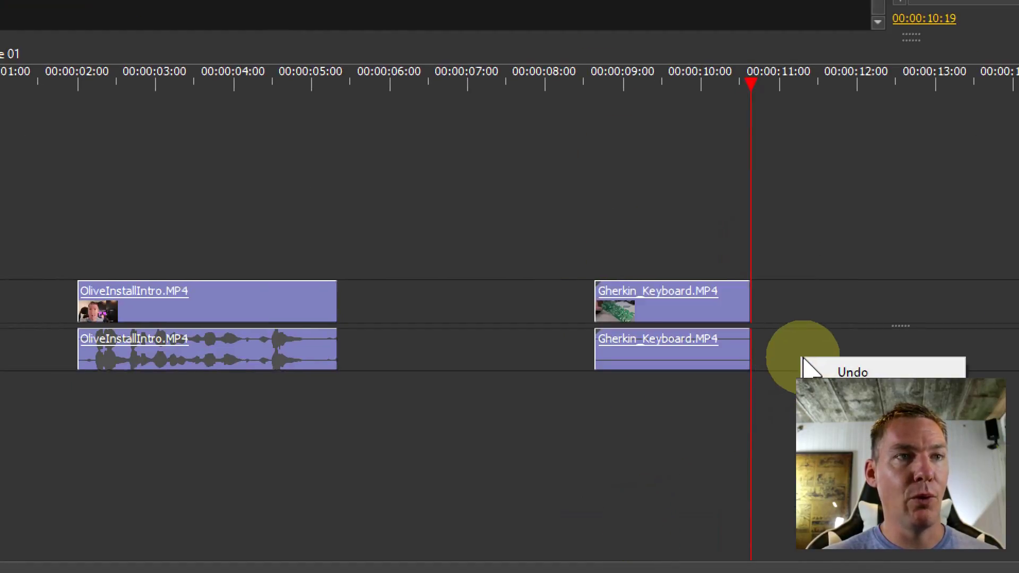
{"action": "left_click", "coordinate": [843, 431]}
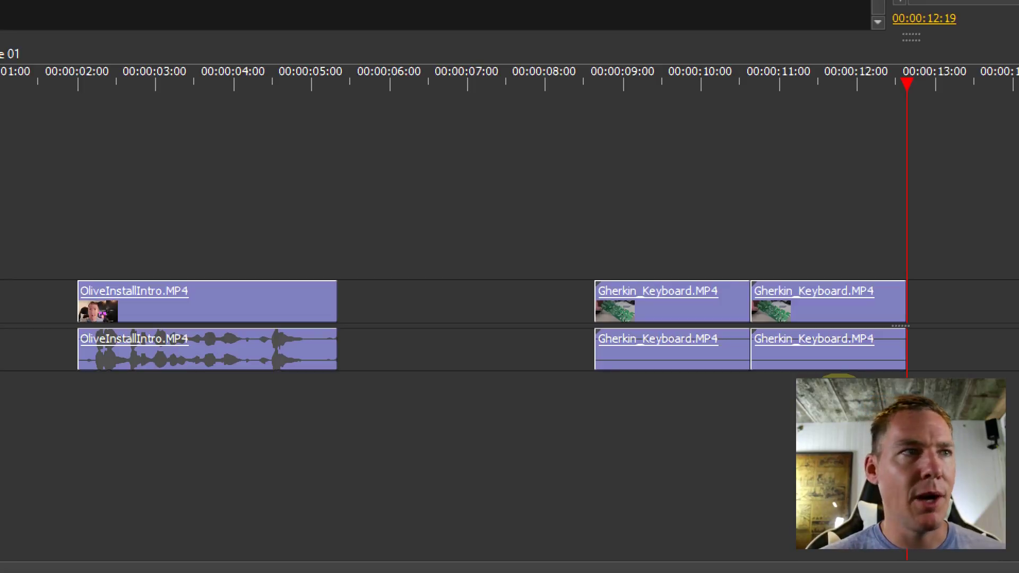
{"action": "right_click", "coordinate": [713, 339]}
{"action": "left_click", "coordinate": [581, 344]}
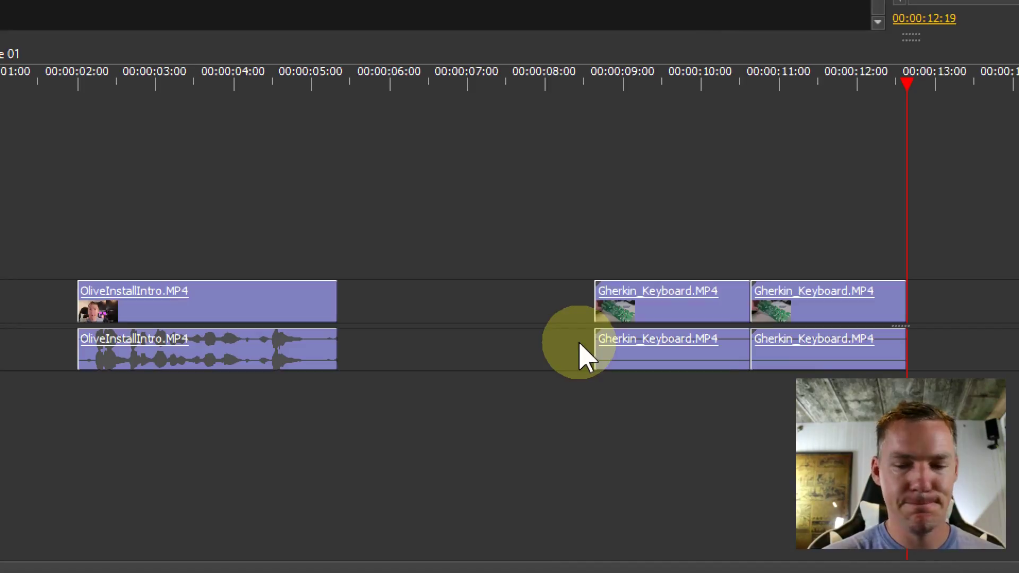
{"action": "key", "text": "super+minus"}
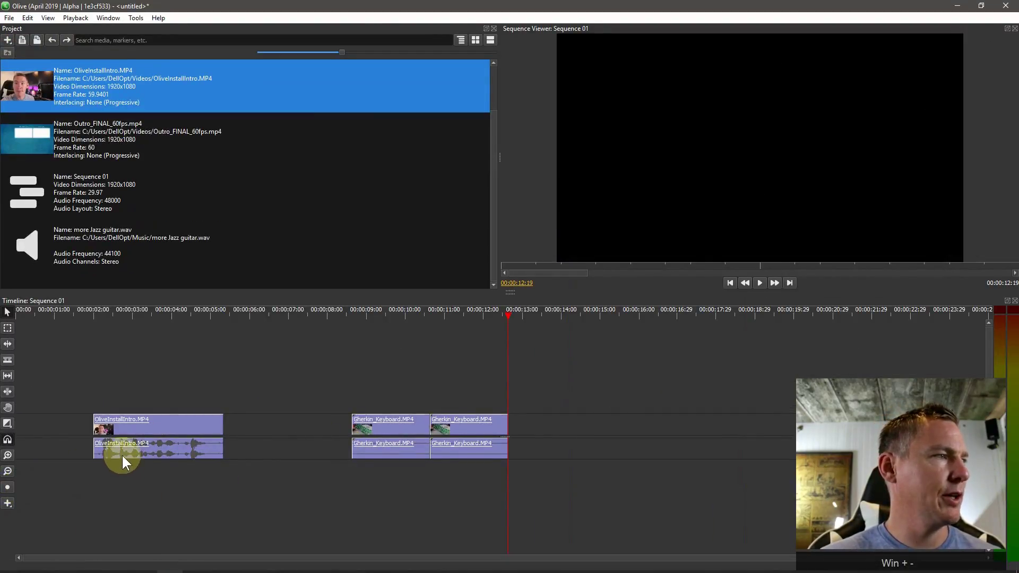
- Move one Gherkin_Keyboard clip to the sequence start and delete the extra copy
{"action": "left_click", "coordinate": [365, 422]}
{"action": "left_click_drag", "start_coordinate": [377, 426], "coordinate": [46, 423]}
{"action": "left_click", "coordinate": [451, 423]}
{"action": "key", "text": "Delete"}
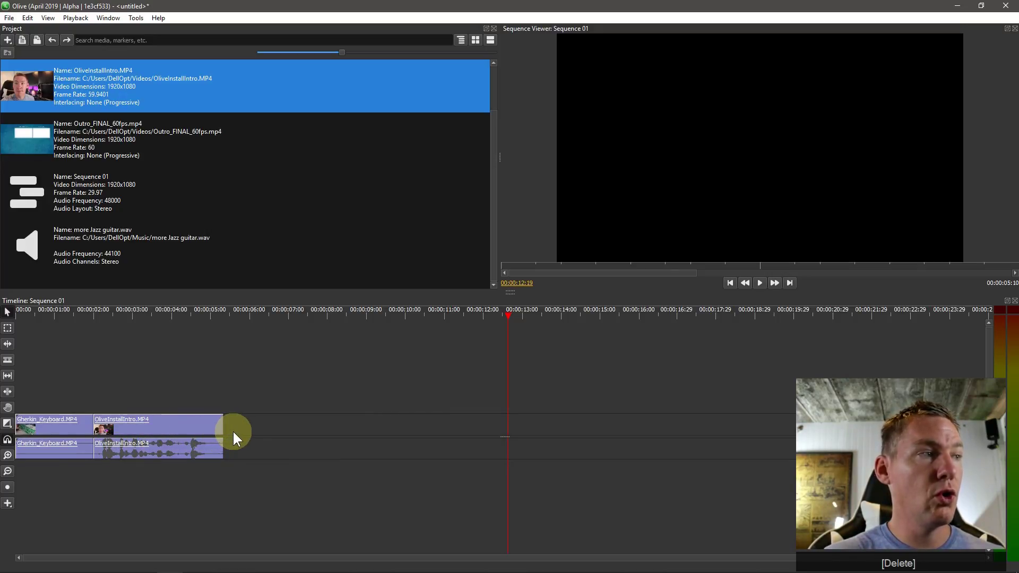
{"action": "scroll", "coordinate": [233, 433], "scroll_direction": "up", "scroll_amount": 3}
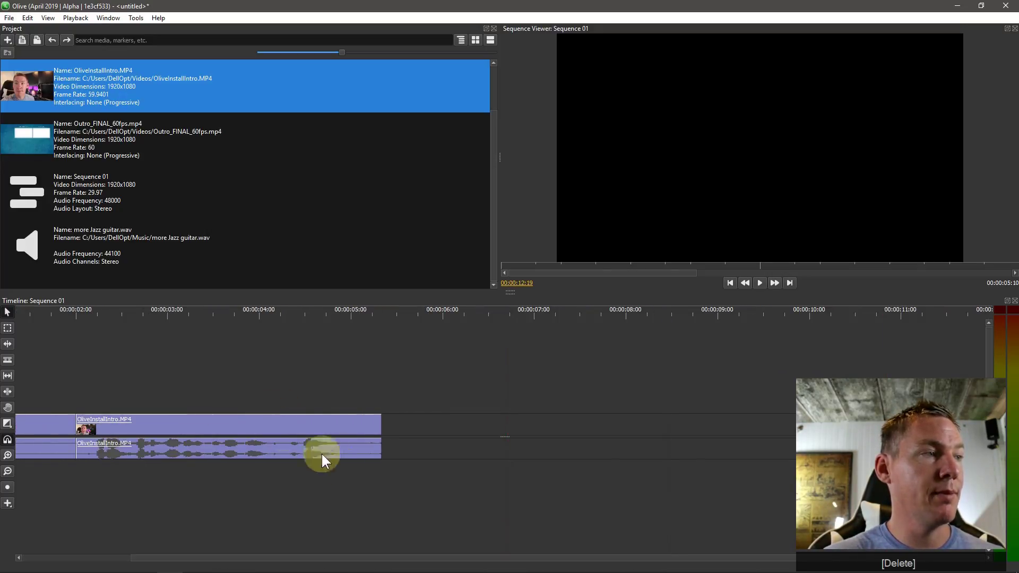
{"action": "left_click_drag", "start_coordinate": [405, 557], "coordinate": [83, 542]}
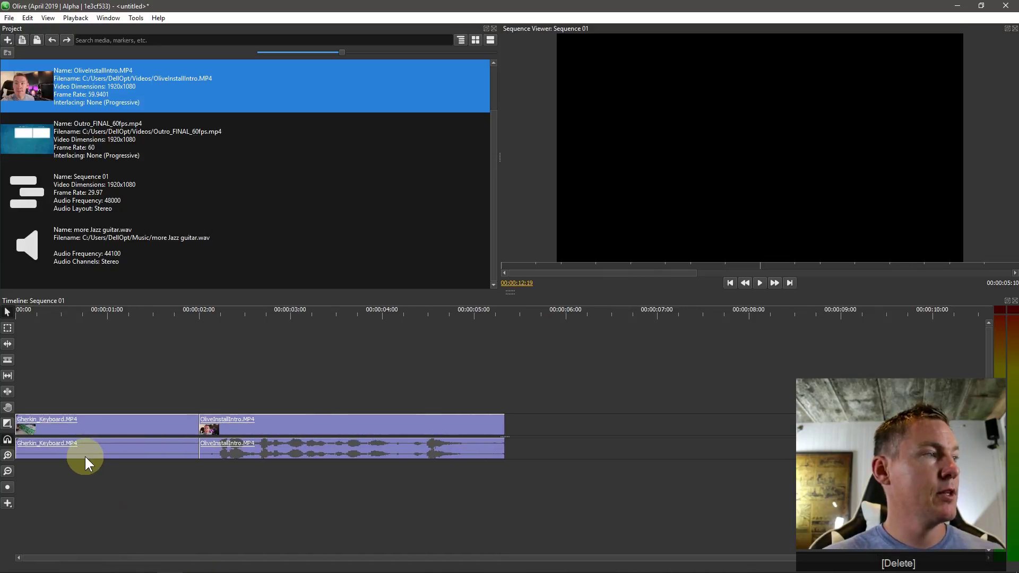
{"action": "left_click", "coordinate": [241, 423]}
{"action": "left_click", "coordinate": [205, 384]}
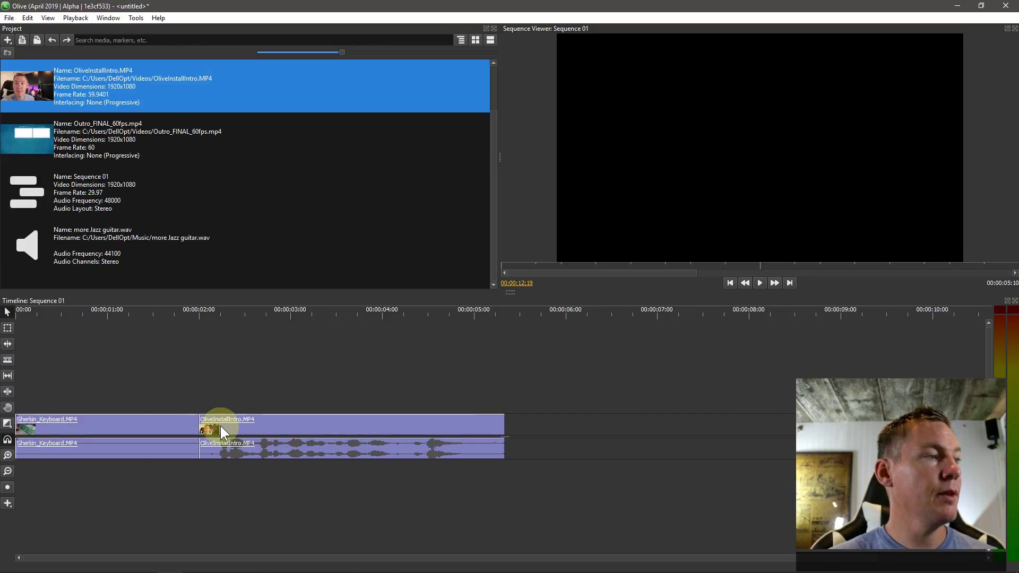
{"action": "scroll", "coordinate": [58, 183], "scroll_direction": "up", "scroll_amount": 1}
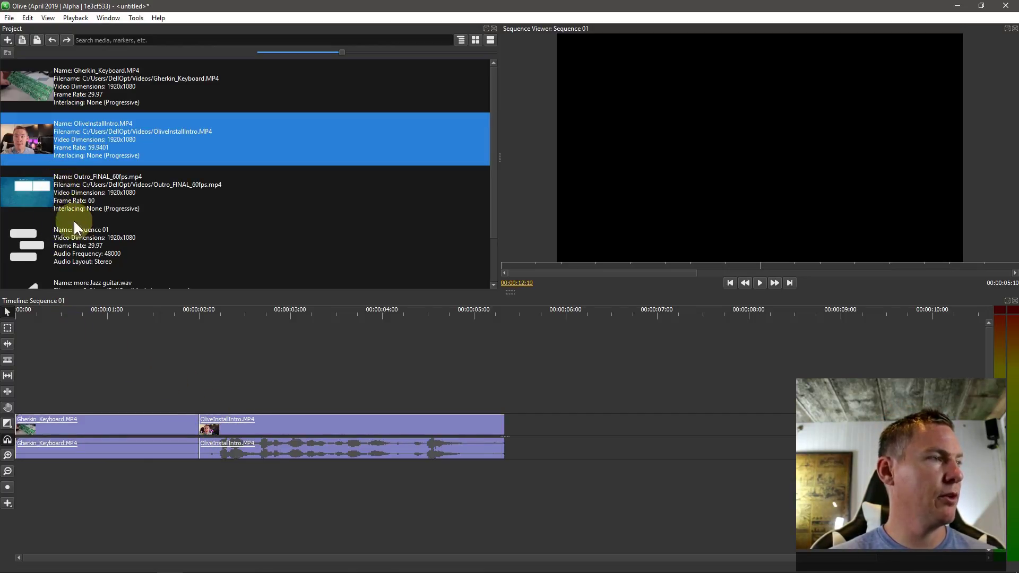
{"action": "scroll", "coordinate": [55, 248], "scroll_direction": "down", "scroll_amount": 1}
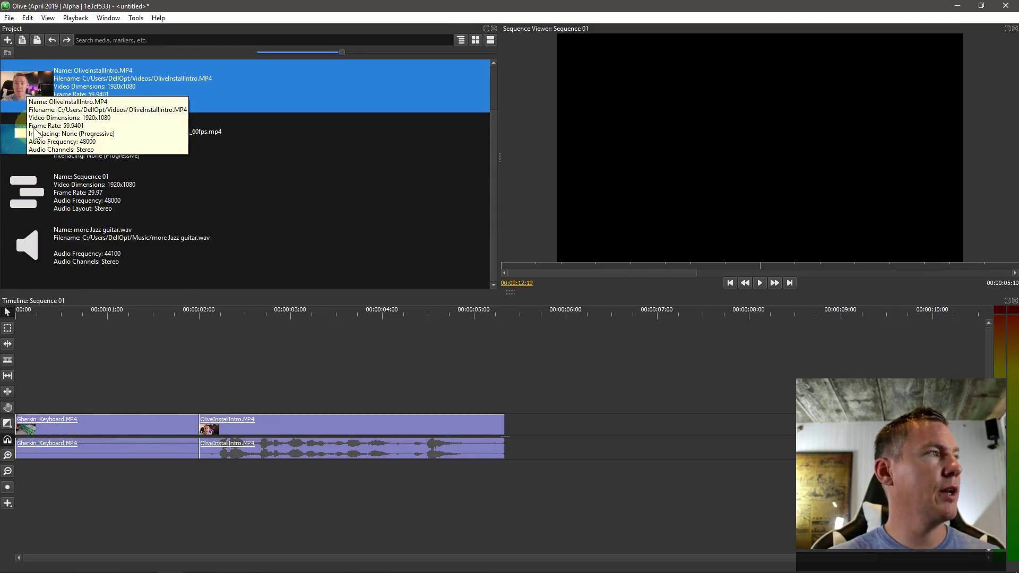
{"action": "mouse_move", "coordinate": [31, 135]}
{"action": "left_click_drag", "start_coordinate": [30, 140], "coordinate": [534, 428]}
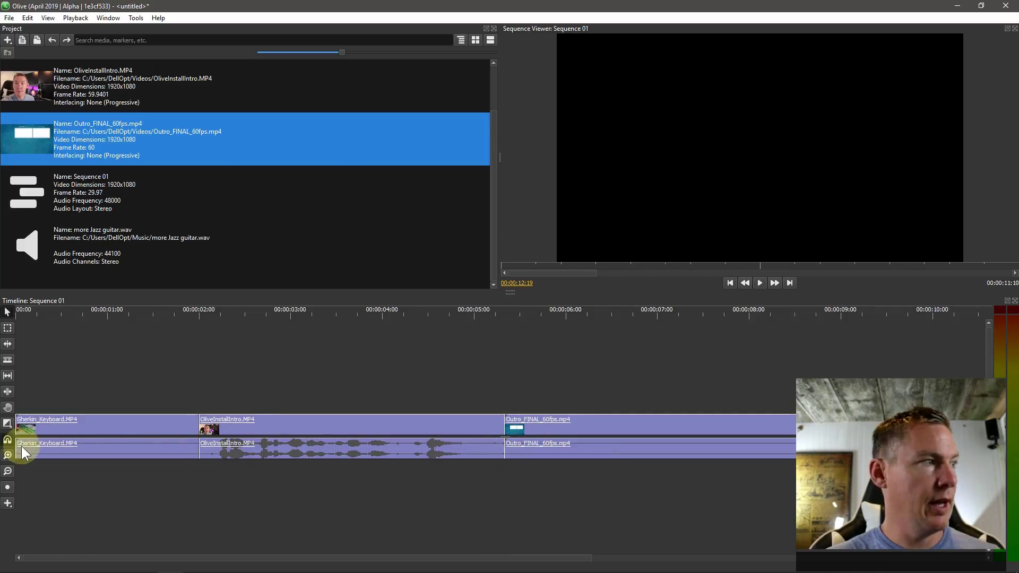
{"action": "left_click", "coordinate": [7, 471]}
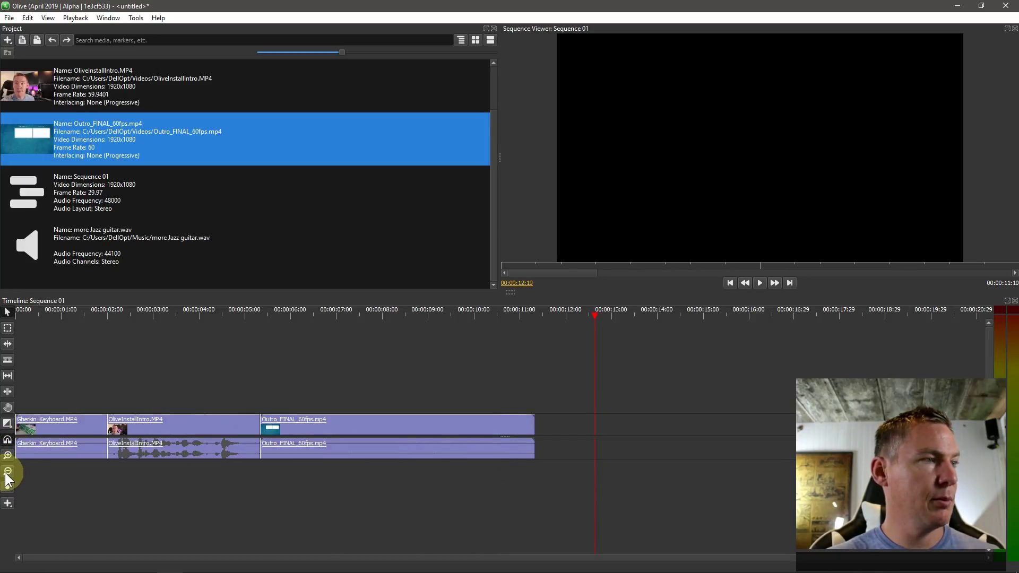
{"action": "left_click", "coordinate": [154, 419]}
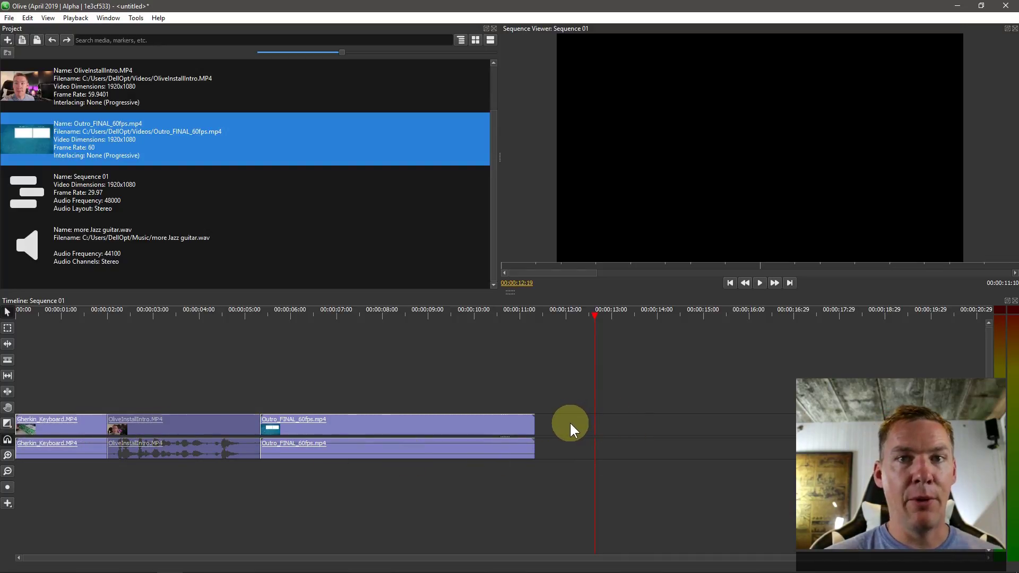
- Try dragging the Gherkin_Keyboard and OliveInstallIntro clips, then delete and restore them
{"action": "left_click", "coordinate": [91, 429]}
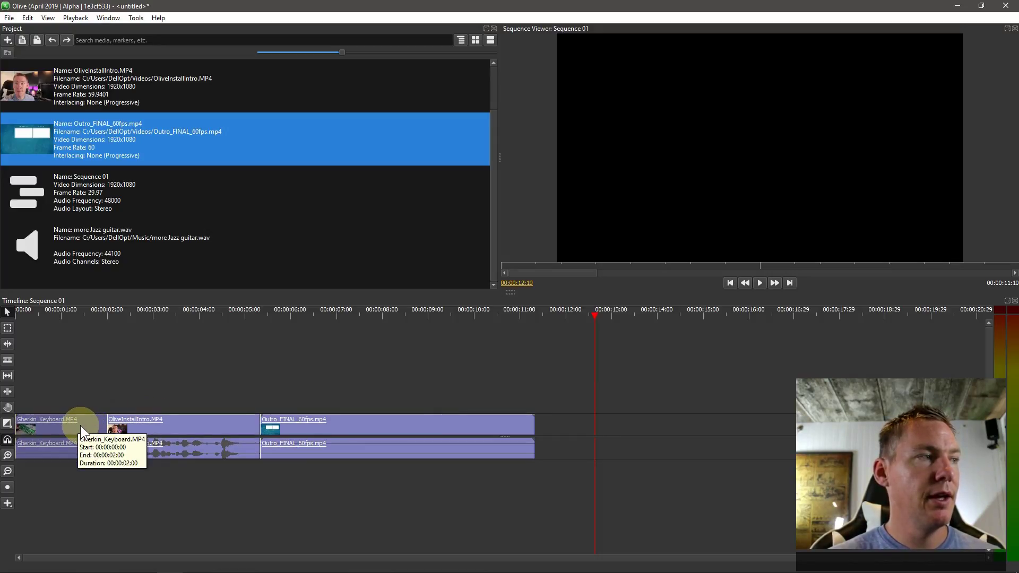
{"action": "left_click_drag", "start_coordinate": [66, 423], "coordinate": [588, 423]}
{"action": "left_click", "coordinate": [148, 419]}
{"action": "left_click_drag", "start_coordinate": [148, 420], "coordinate": [59, 428]}
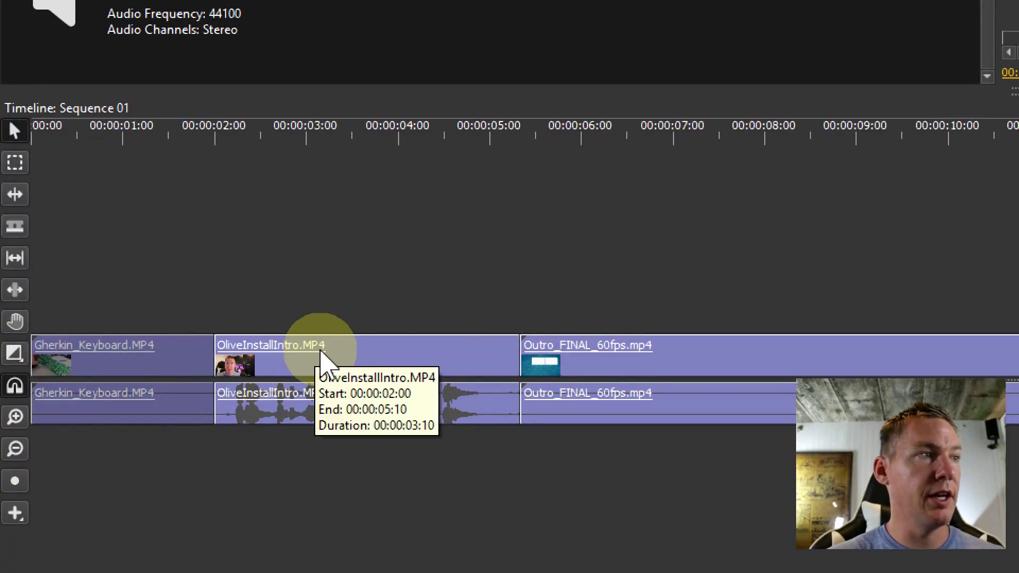
{"action": "left_click", "coordinate": [378, 359], "text": "shift"}
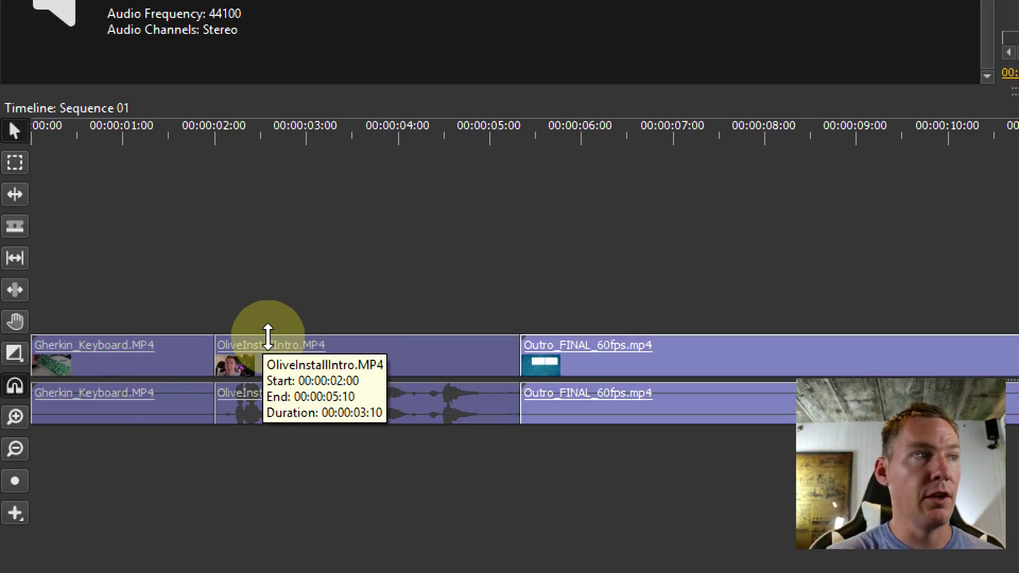
{"action": "key", "text": "Delete"}
{"action": "key", "text": "ctrl+z"}
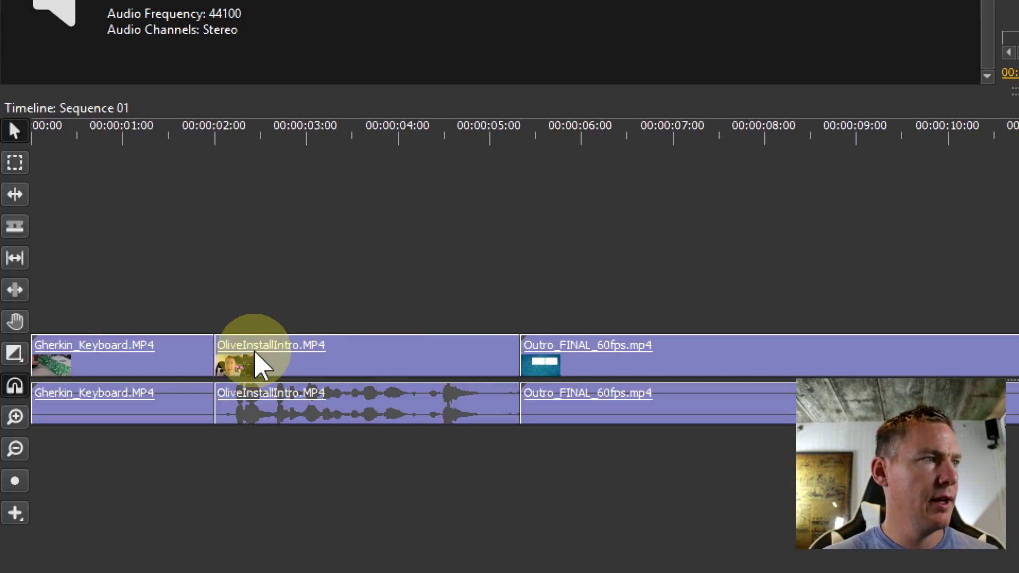
- Select the keyboard and intro clips, try moving them, then undo the move
{"action": "left_click", "coordinate": [169, 357]}
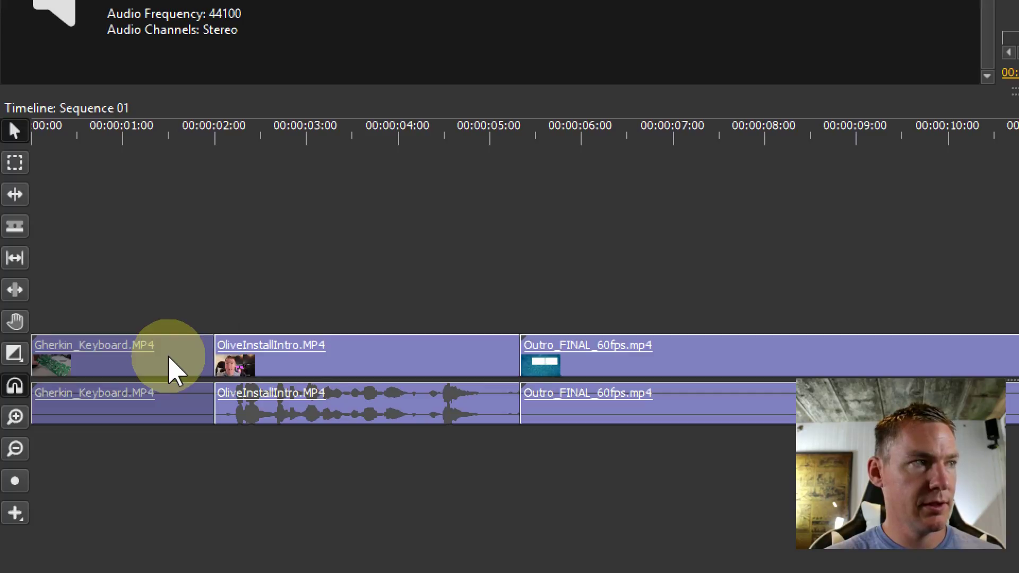
{"action": "left_click", "coordinate": [415, 356]}
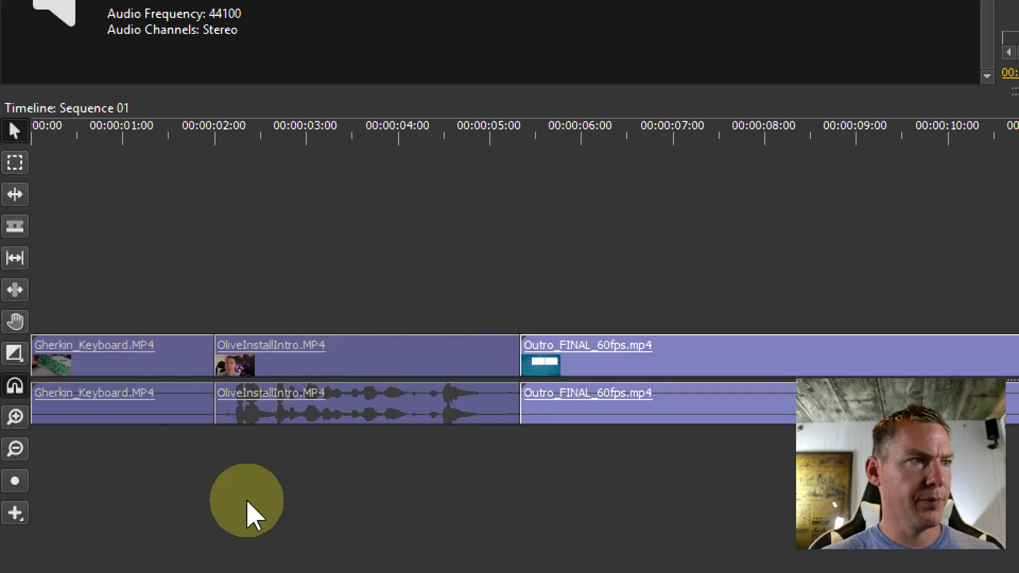
{"action": "left_click_drag", "start_coordinate": [263, 372], "coordinate": [894, 359]}
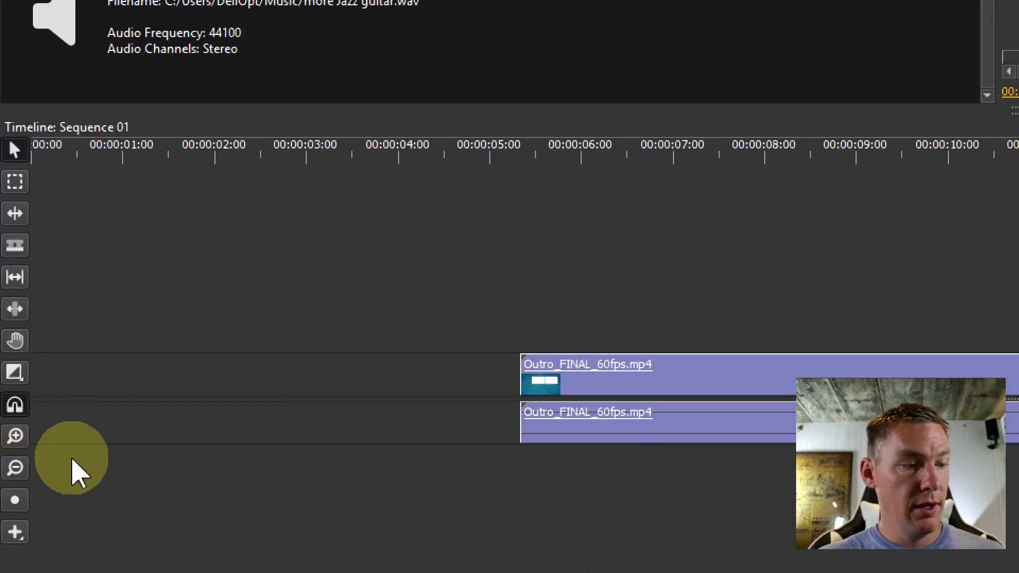
{"action": "key", "text": "ctrl+z"}
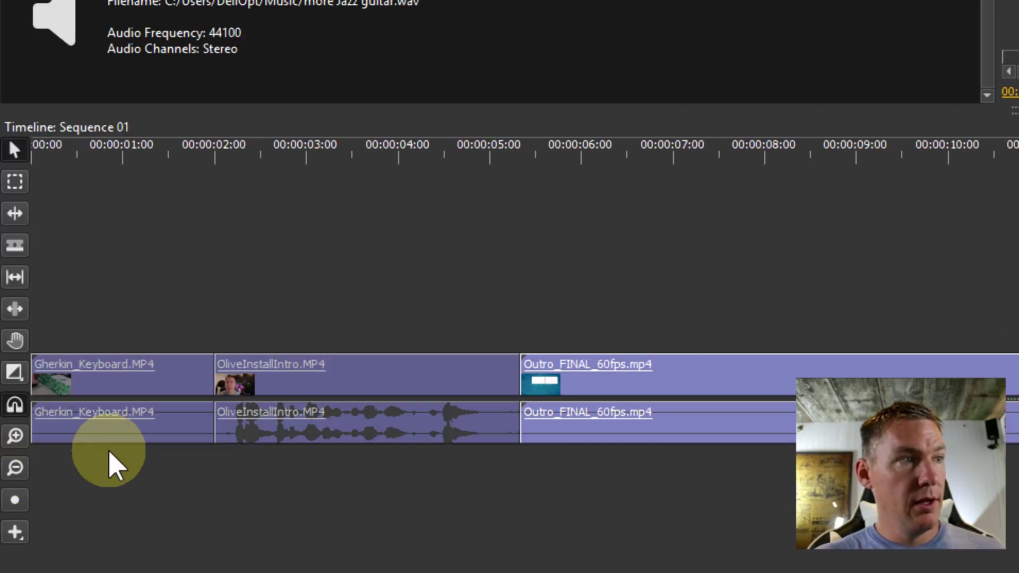
- Cut the keyboard and intro clips and paste them at the outro's end
{"action": "right_click", "coordinate": [346, 375]}
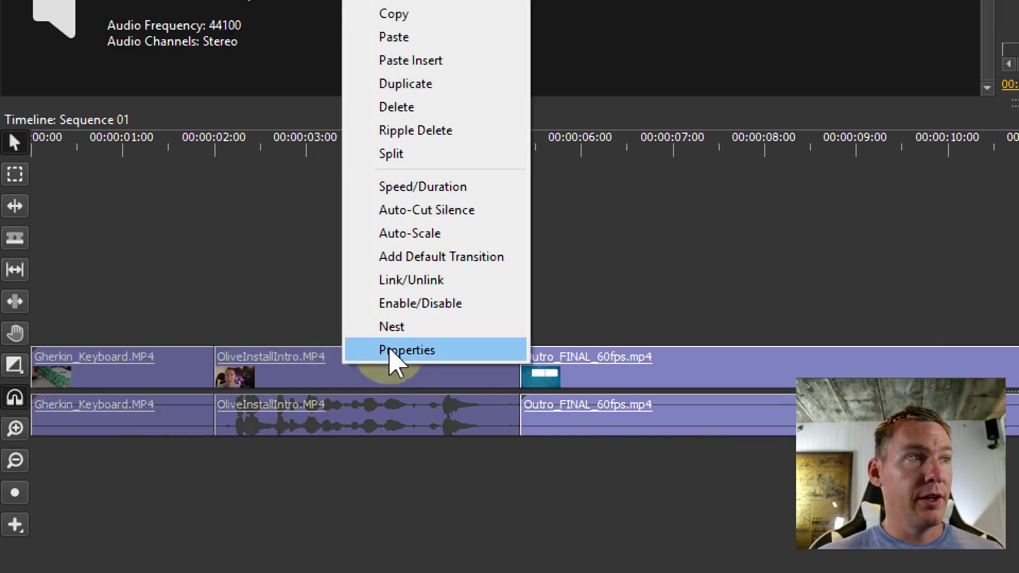
{"action": "left_click", "coordinate": [387, 46]}
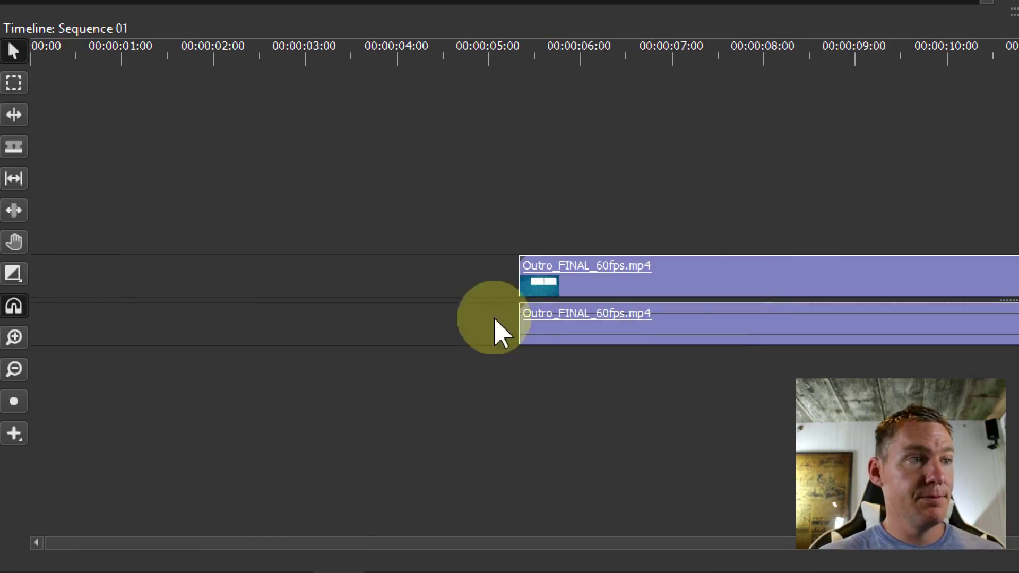
{"action": "left_click_drag", "start_coordinate": [266, 91], "coordinate": [216, 90]}
{"action": "right_click", "coordinate": [272, 309]}
{"action": "left_click", "coordinate": [325, 381]}
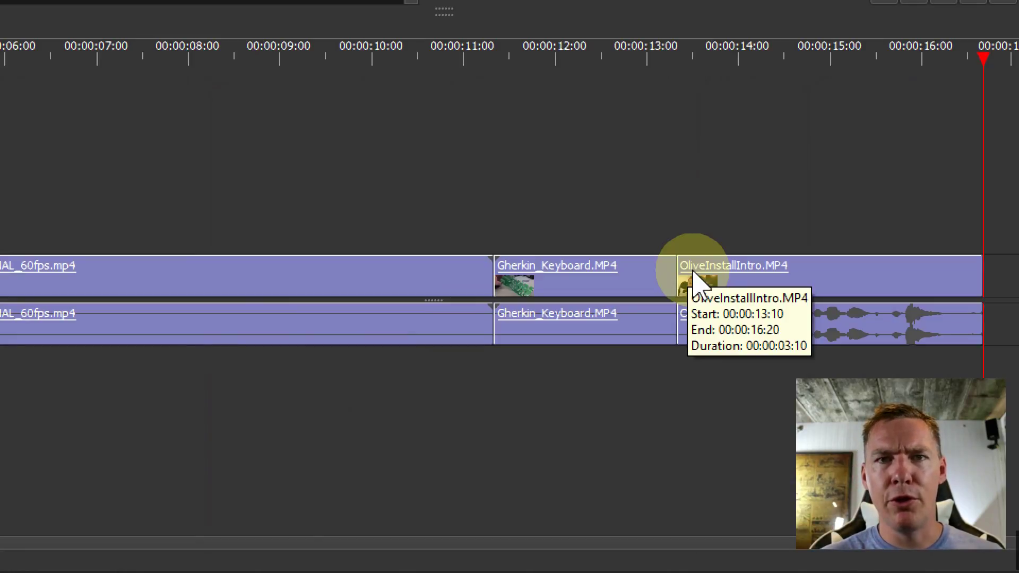
- Adjust the selection until only the Gherkin_Keyboard clip is selected
{"action": "left_click", "coordinate": [398, 289]}
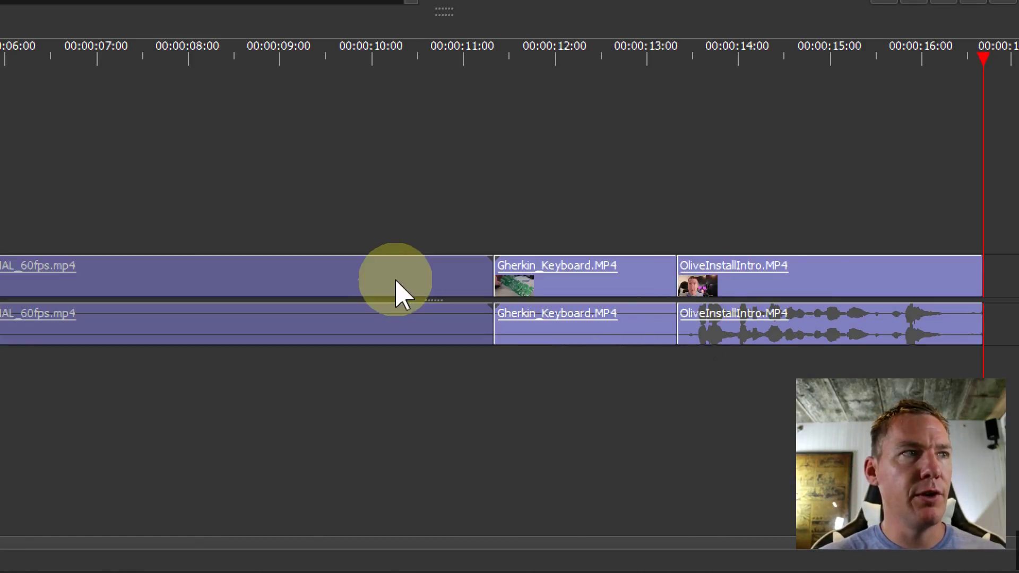
{"action": "left_click", "coordinate": [607, 284], "text": "shift"}
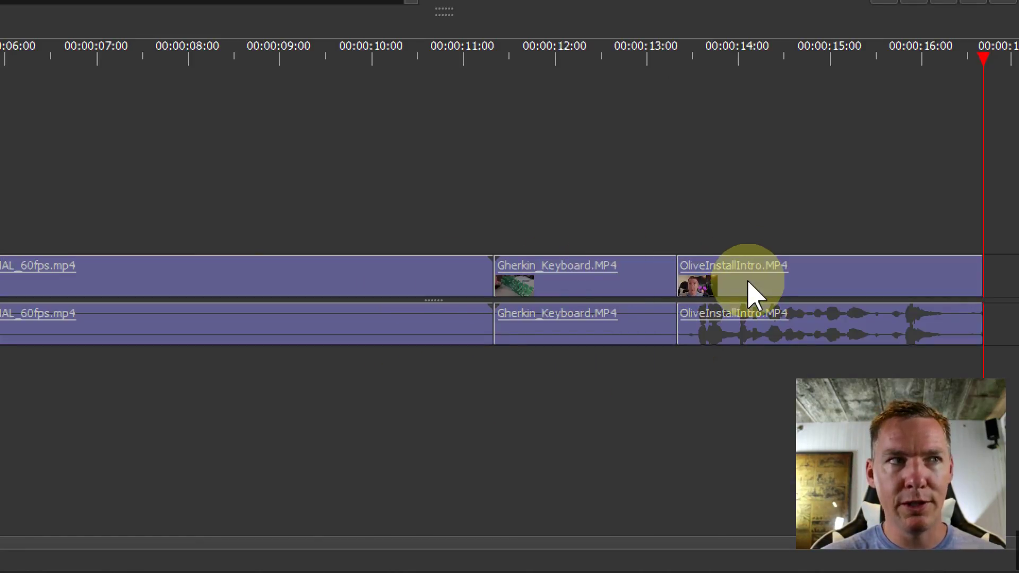
{"action": "left_click", "coordinate": [353, 221]}
{"action": "left_click", "coordinate": [581, 261]}
- Raise Gherkin_Keyboard a track, put intro video on top and audio below, slide to 11:00
{"action": "left_click_drag", "start_coordinate": [582, 260], "coordinate": [505, 234]}
{"action": "left_click_drag", "start_coordinate": [754, 289], "coordinate": [670, 210]}
{"action": "left_click_drag", "start_coordinate": [644, 325], "coordinate": [635, 401]}
{"action": "left_click_drag", "start_coordinate": [643, 200], "coordinate": [511, 221]}
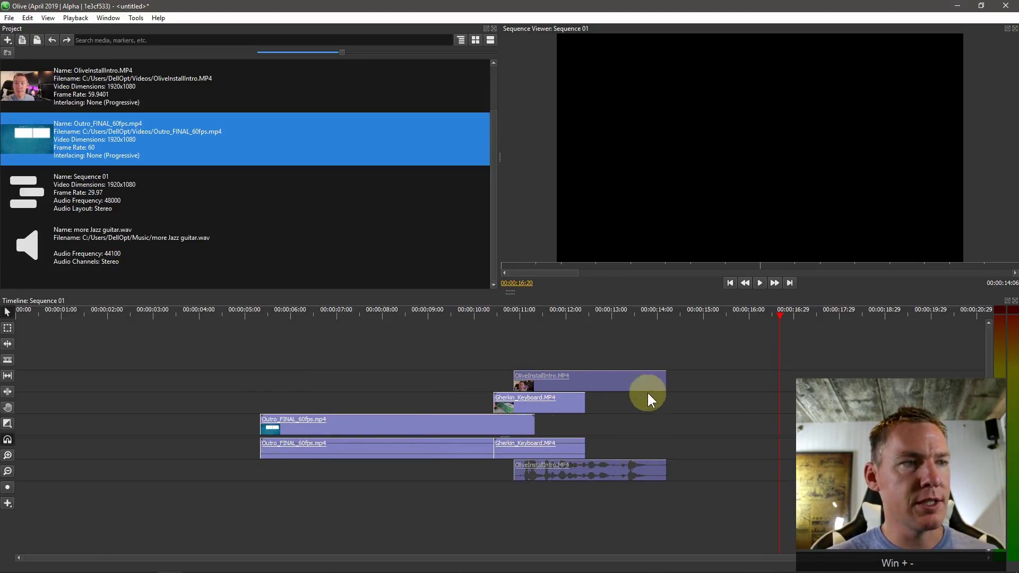
- With the Edit Tool, trial-delete ranges on the keyboard, outro and intro tracks, then undo
{"action": "left_click", "coordinate": [550, 312]}
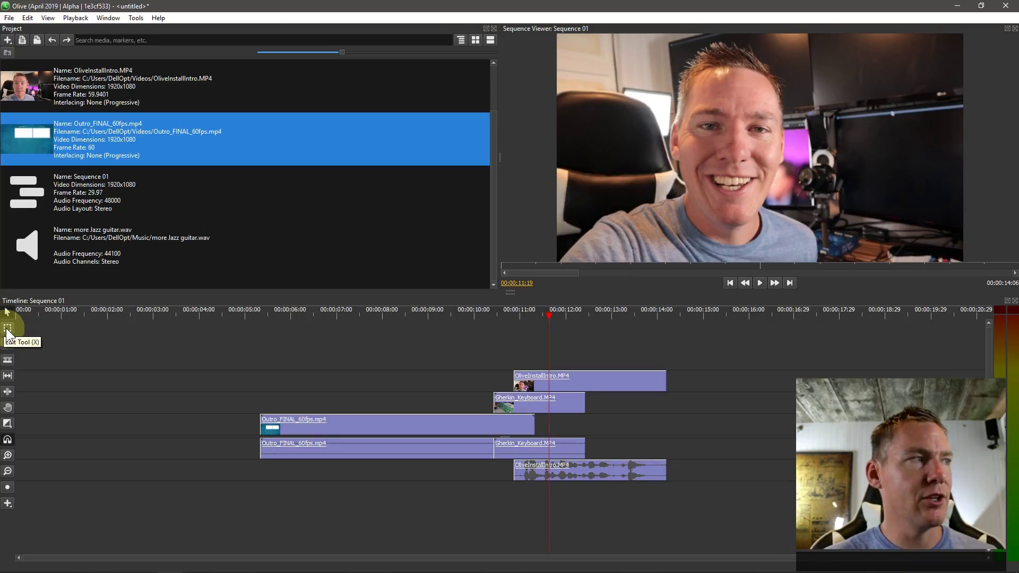
{"action": "left_click", "coordinate": [7, 328]}
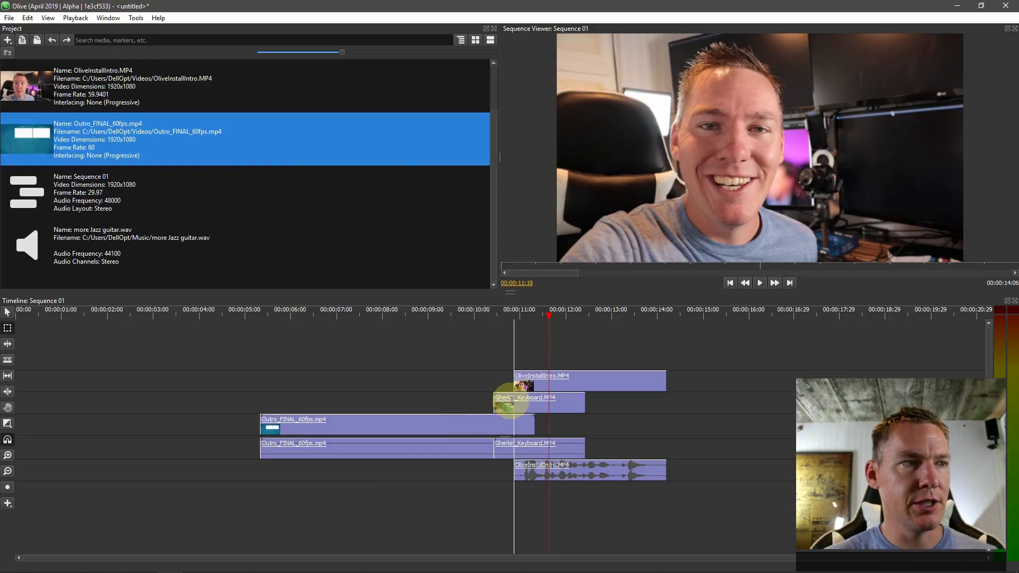
{"action": "left_click_drag", "start_coordinate": [513, 399], "coordinate": [554, 367]}
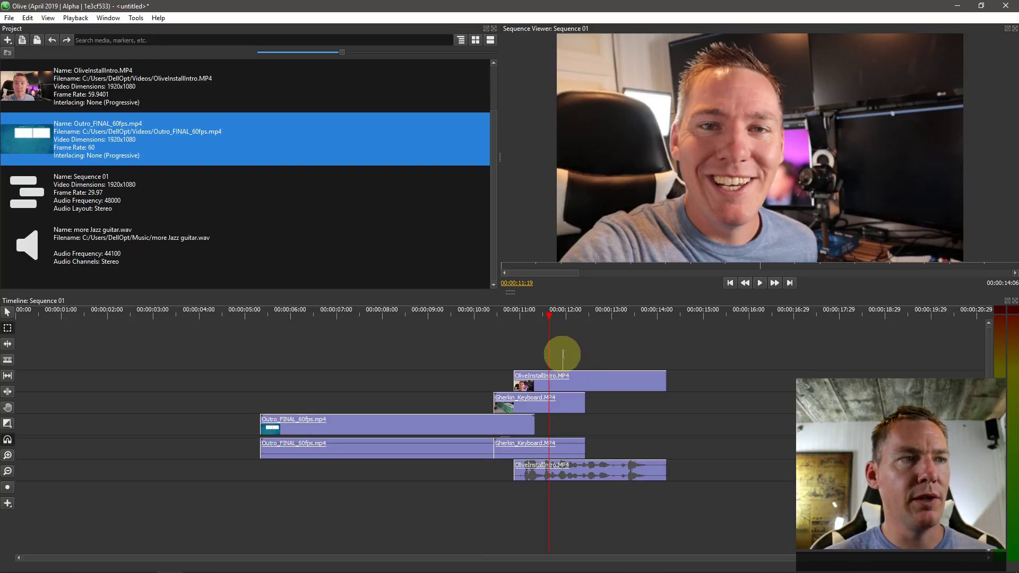
{"action": "left_click_drag", "start_coordinate": [563, 355], "coordinate": [647, 415]}
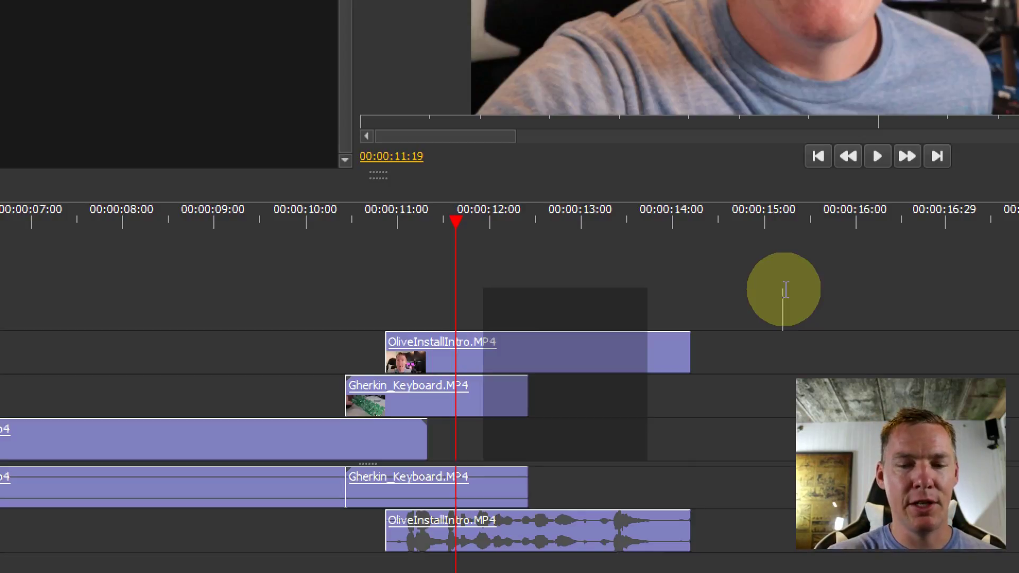
{"action": "key", "text": "Delete"}
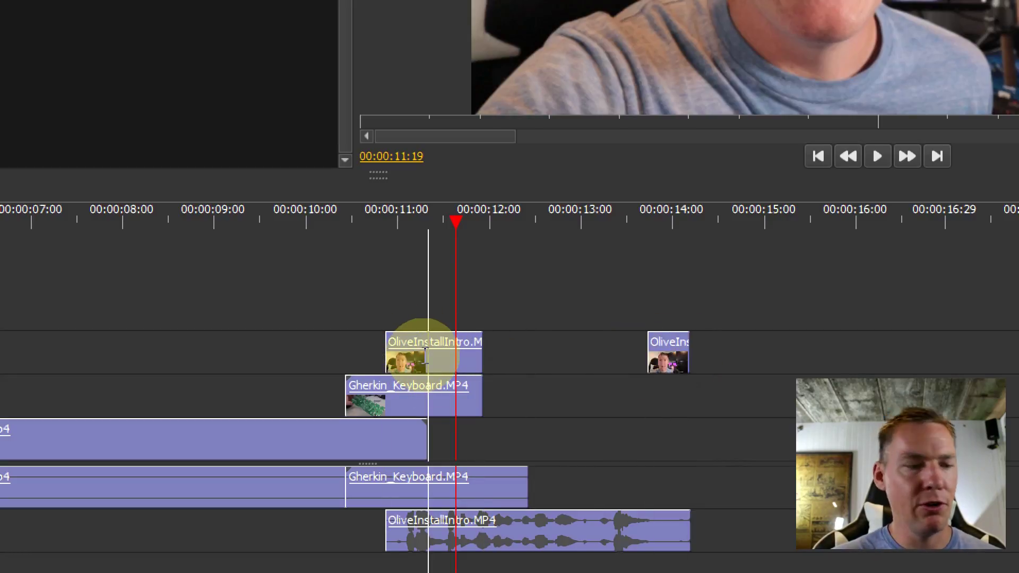
{"action": "key", "text": "ctrl+z"}
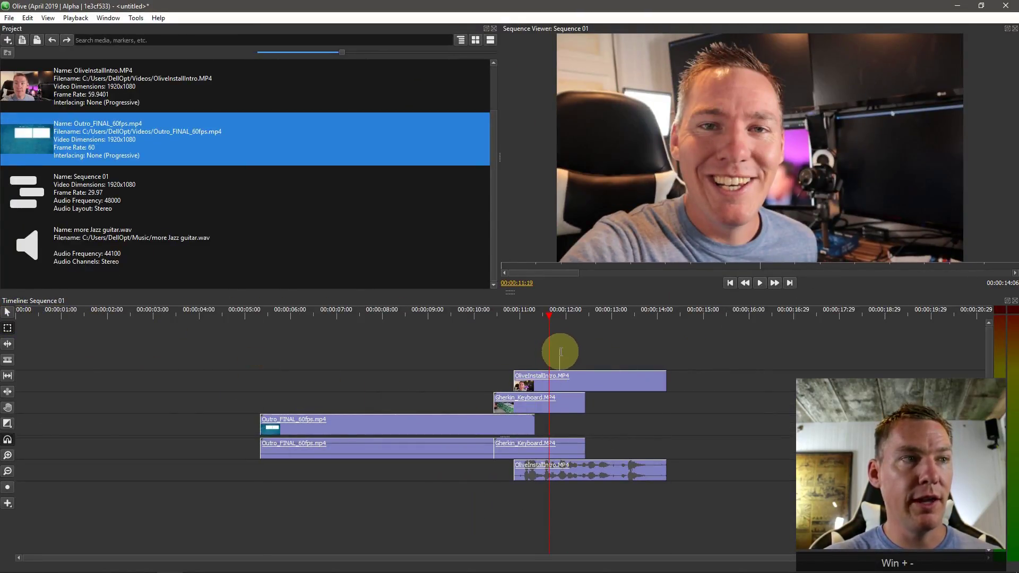
- Delete all clip content after 12 seconds and the early part of the outro
{"action": "left_click_drag", "start_coordinate": [561, 352], "coordinate": [700, 493]}
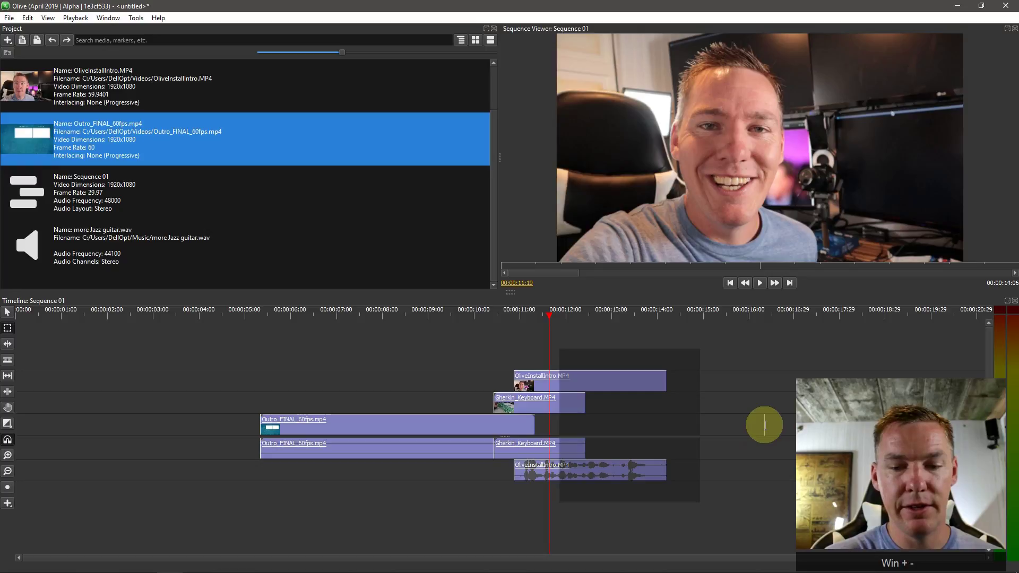
{"action": "key", "text": "Delete"}
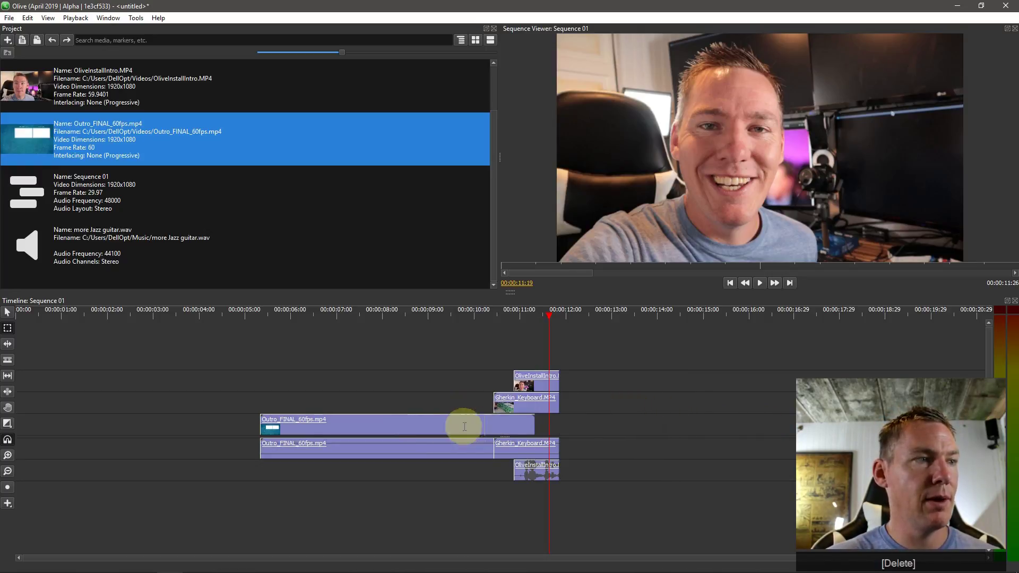
{"action": "left_click_drag", "start_coordinate": [247, 349], "coordinate": [483, 523]}
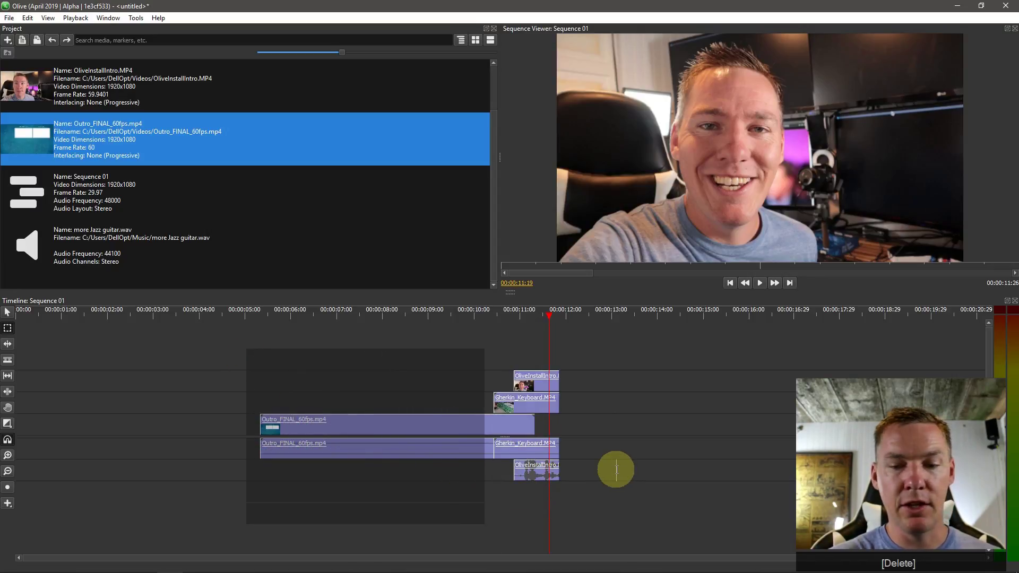
{"action": "key", "text": "Delete"}
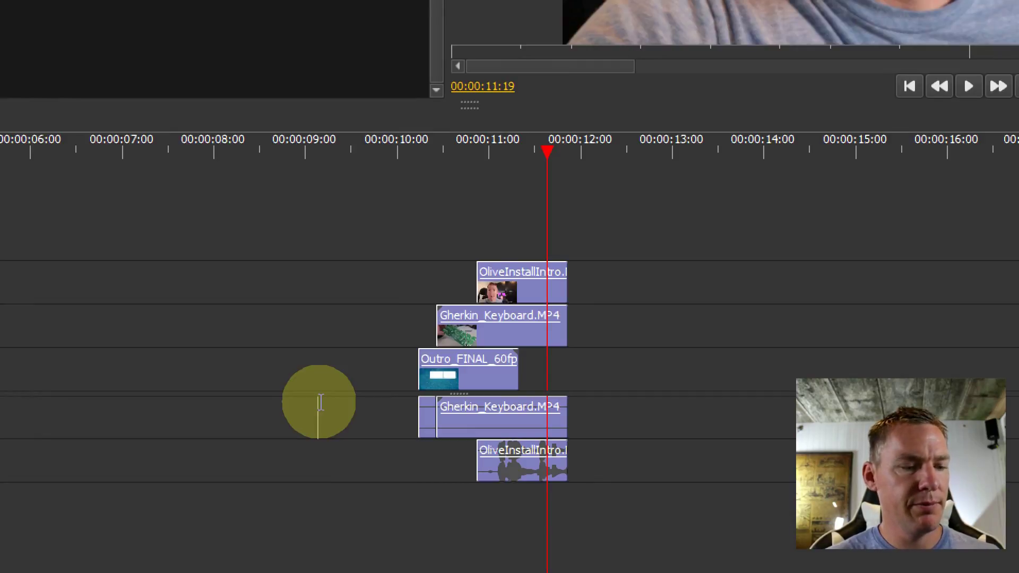
{"action": "key", "text": "super+minus"}
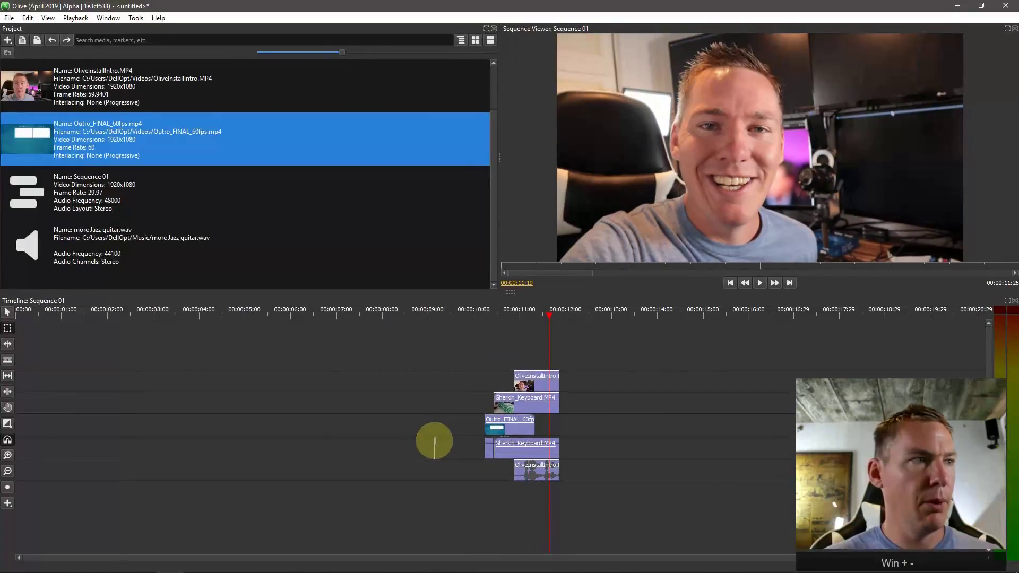
- Paste a copy of the five-clip stack at 00:00:03:00 and play back the sequence
{"action": "left_click_drag", "start_coordinate": [434, 338], "coordinate": [602, 524]}
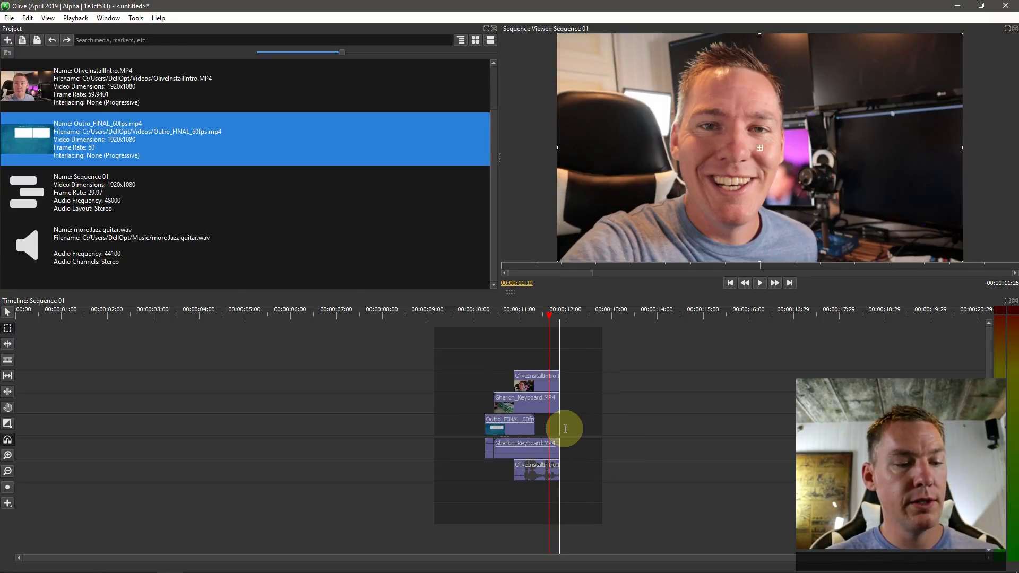
{"action": "left_click", "coordinate": [190, 314]}
{"action": "left_click", "coordinate": [153, 314]}
{"action": "key", "text": "ctrl+v"}
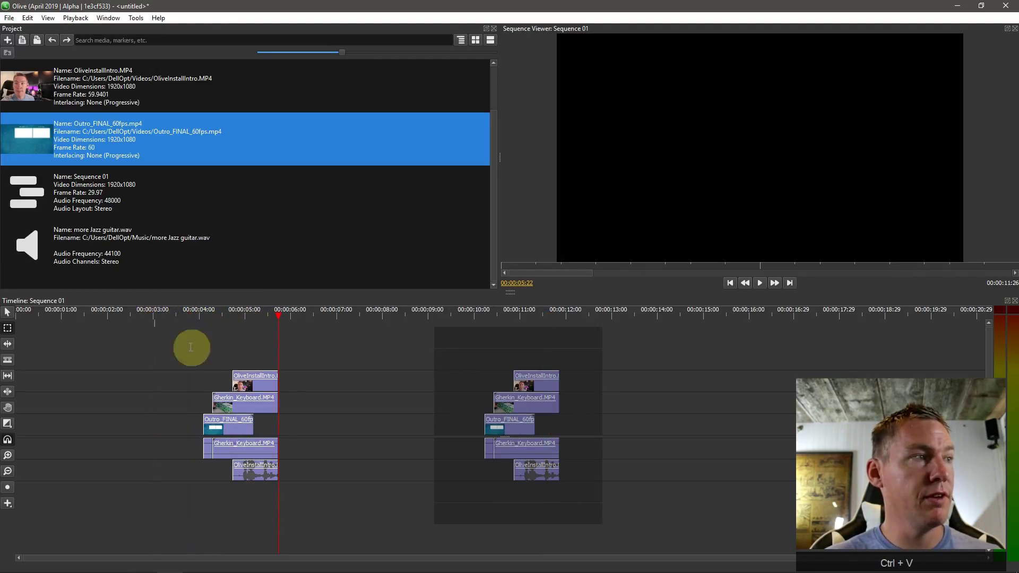
{"action": "left_click", "coordinate": [181, 312]}
{"action": "key", "text": "space"}
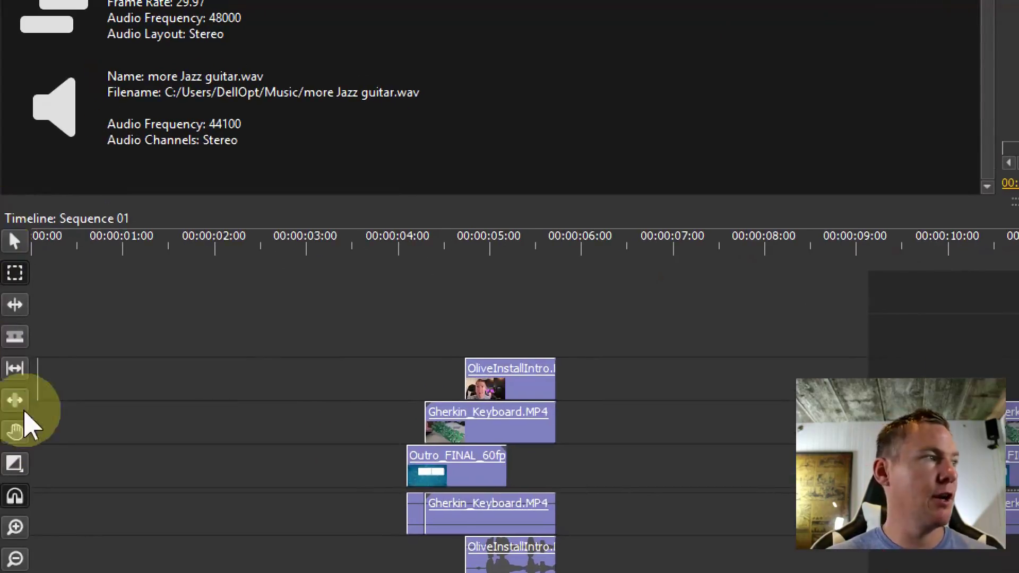
{"action": "left_click", "coordinate": [15, 305]}
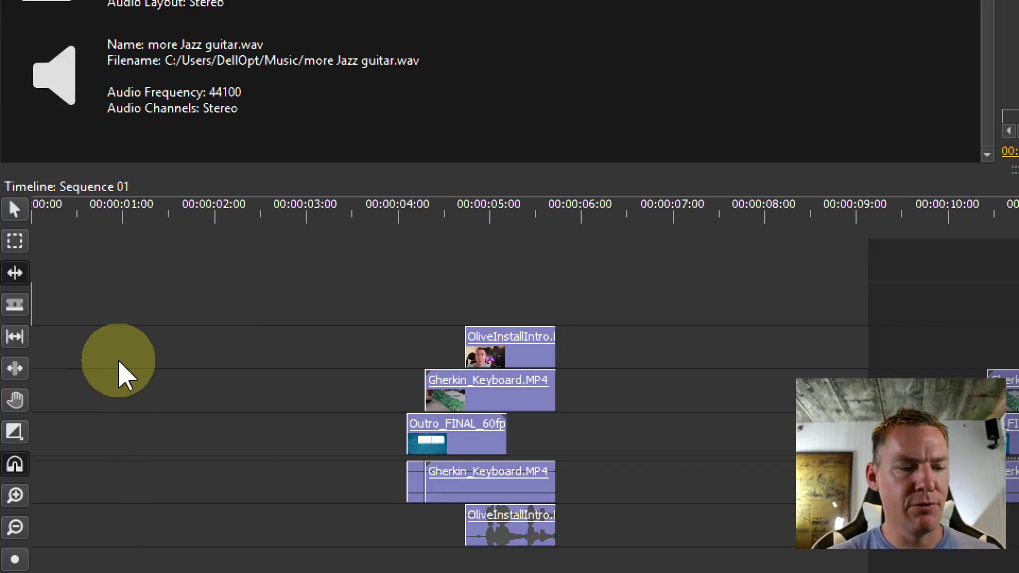
{"action": "key", "text": "super+minus"}
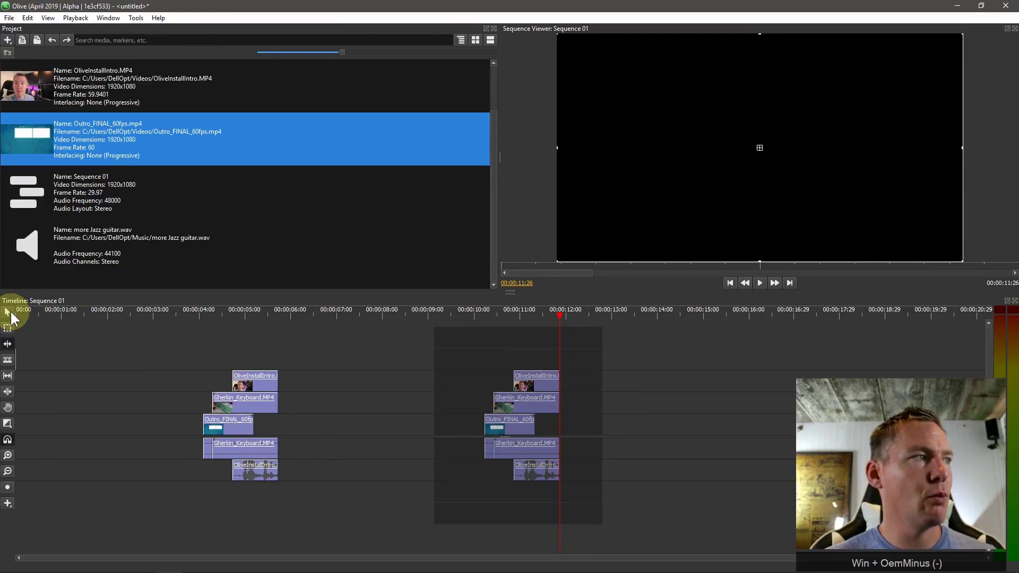
{"action": "left_click", "coordinate": [263, 351]}
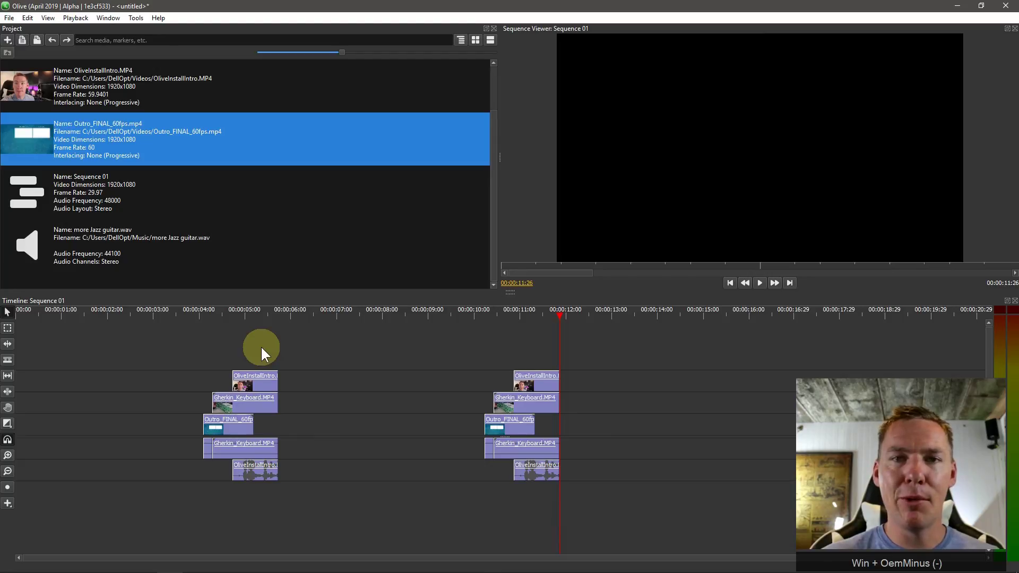